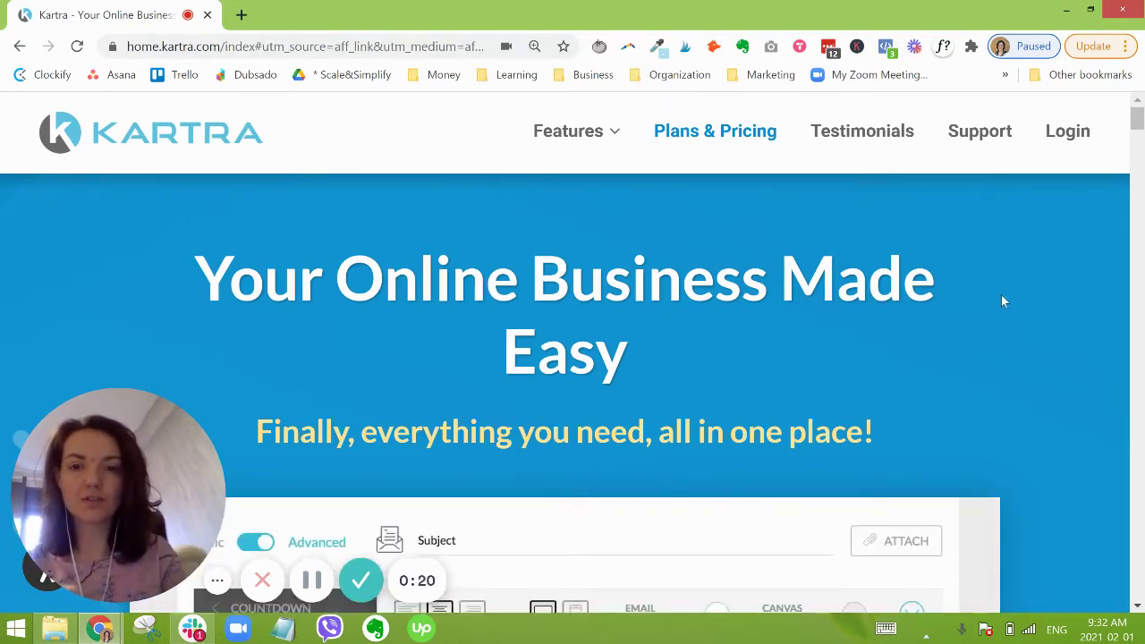
Step: Open the 14-day trial plans page and scroll to the Starter, Silver, Gold and Platinum prices
scroll(891, 249, down, 5)
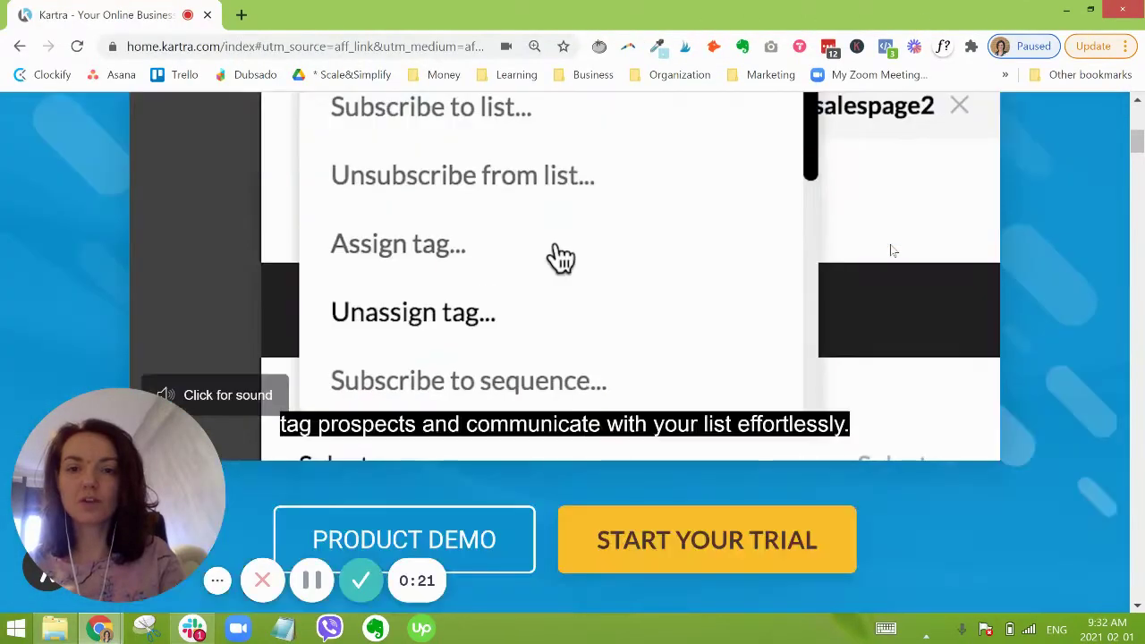
scroll(891, 248, down, 3)
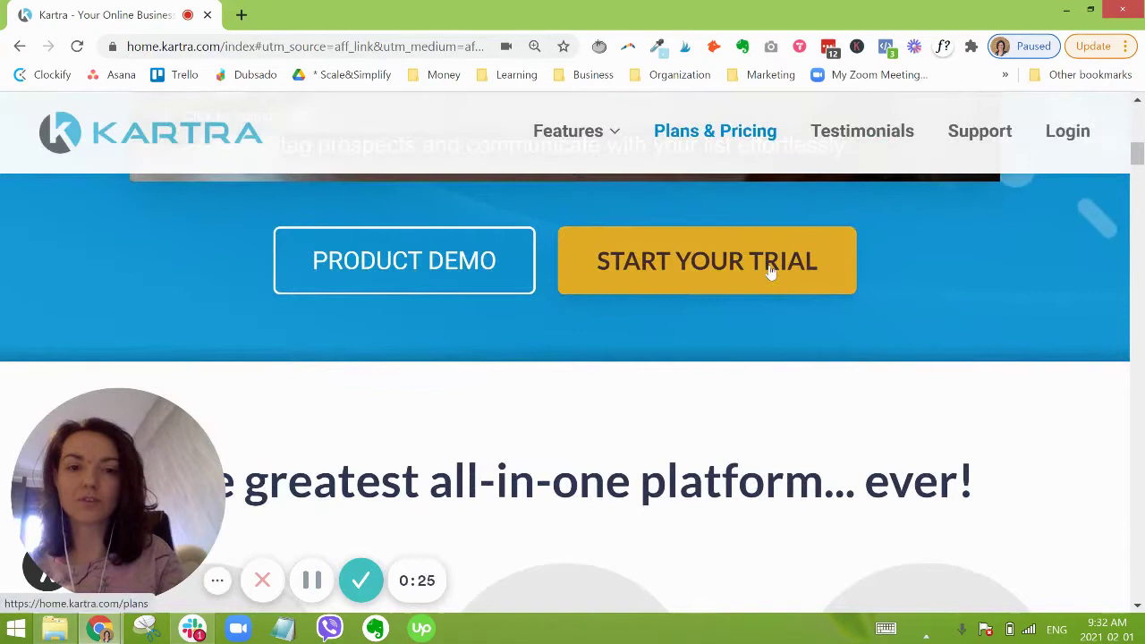
click(721, 275)
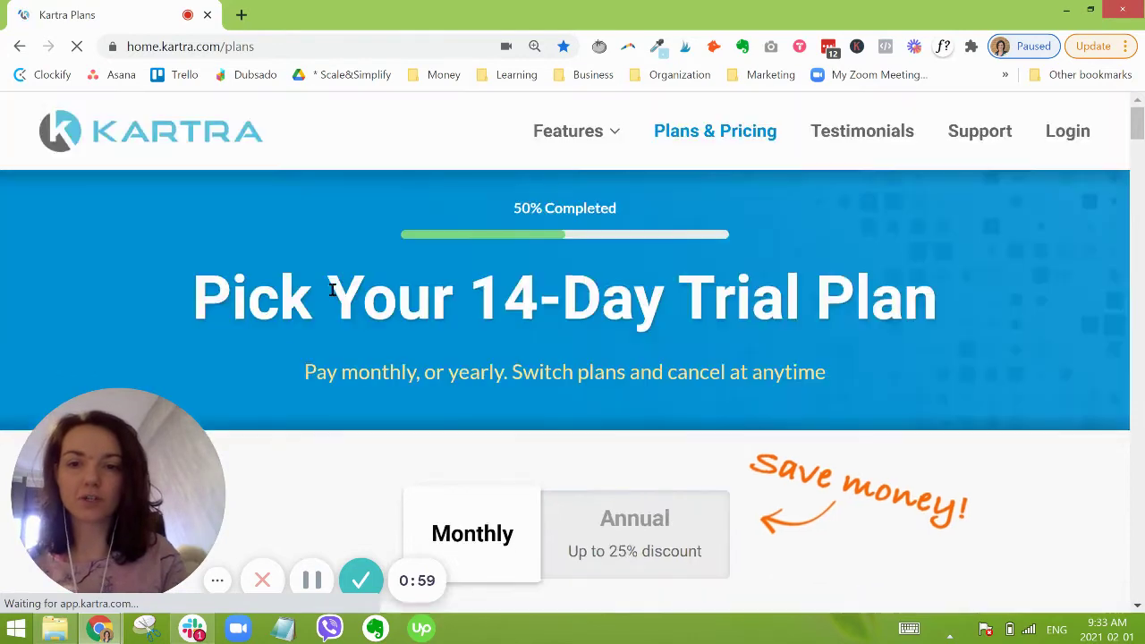
scroll(332, 289, down, 1)
scroll(661, 237, down, 3)
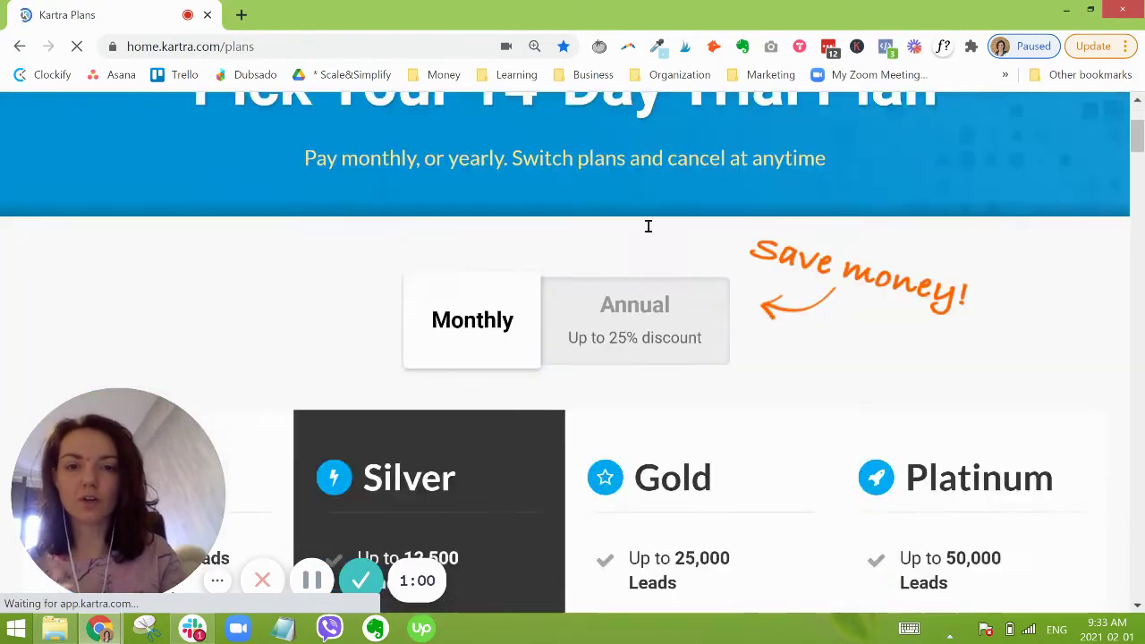
scroll(657, 223, down, 5)
scroll(662, 219, down, 2)
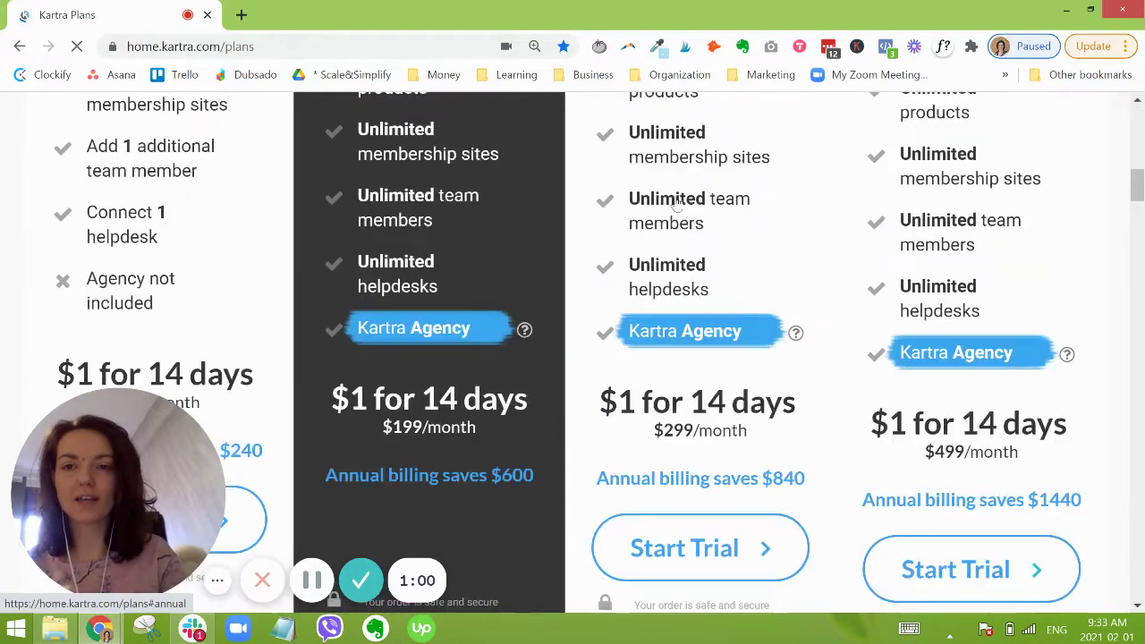
scroll(677, 204, down, 2)
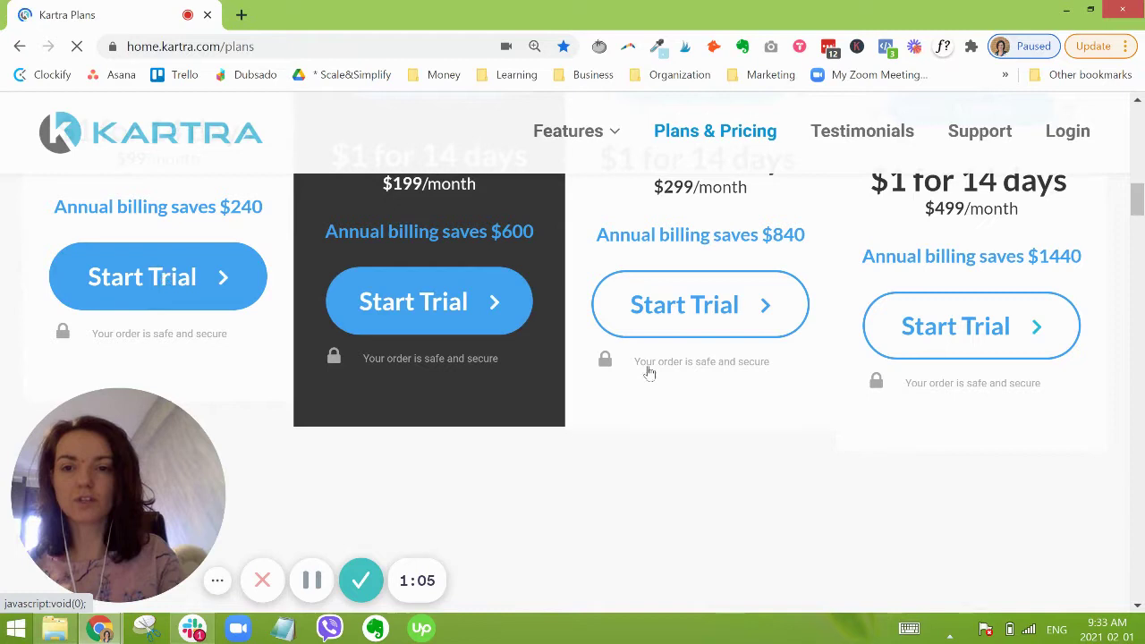
Step: Start the Starter plan trial and place the cursor in the billing form's Email field
click(132, 283)
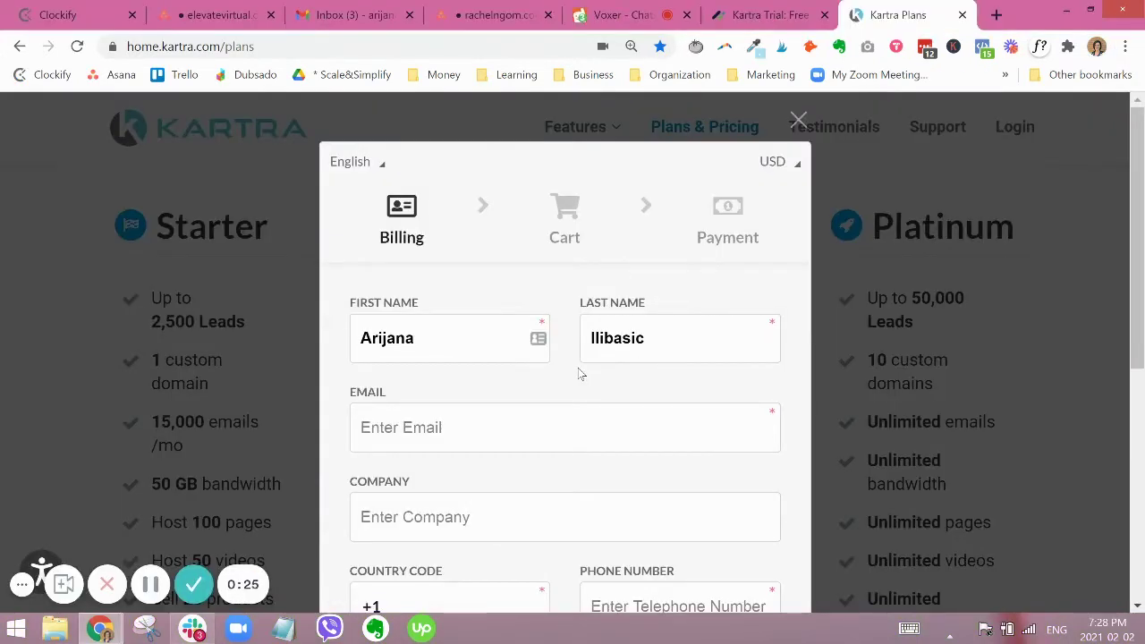
click(542, 424)
scroll(604, 240, down, 1)
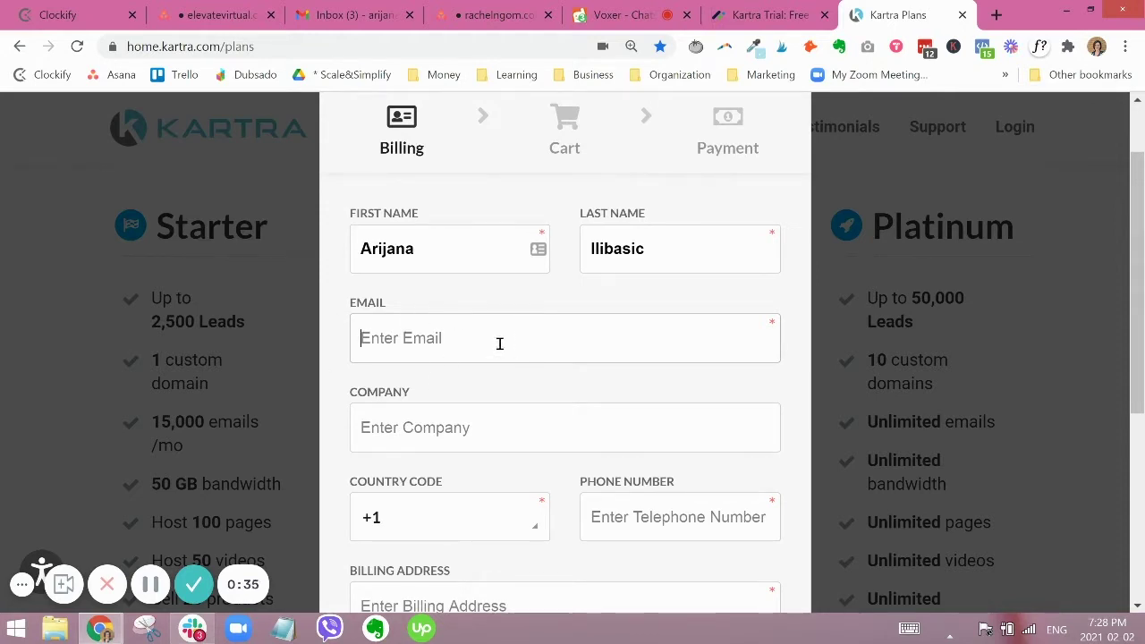
scroll(675, 329, down, 1)
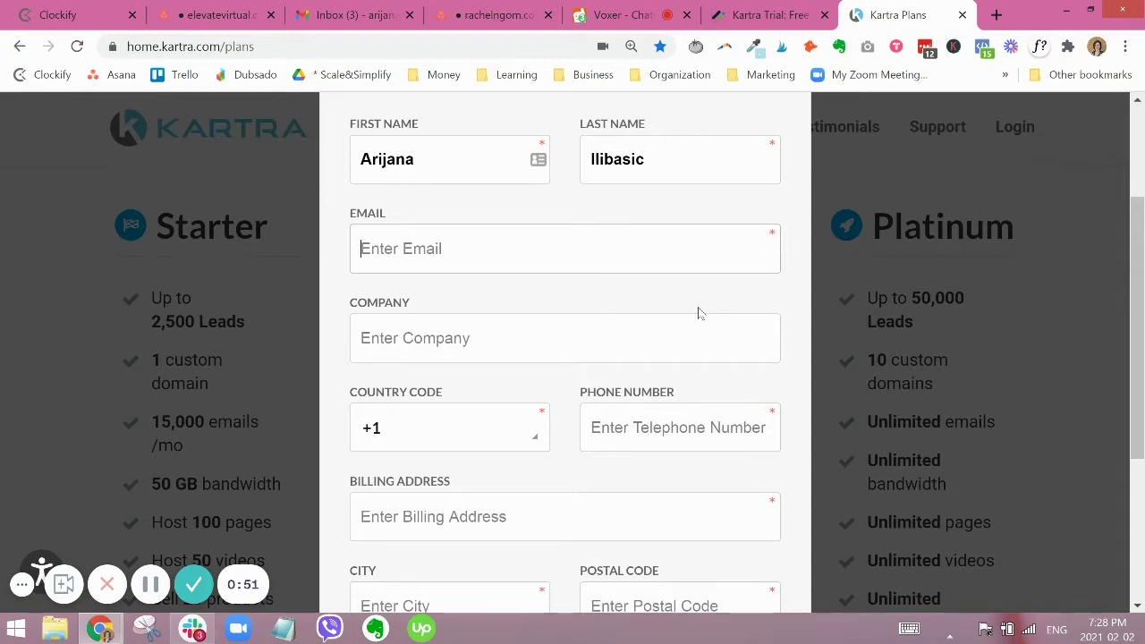
click(519, 237)
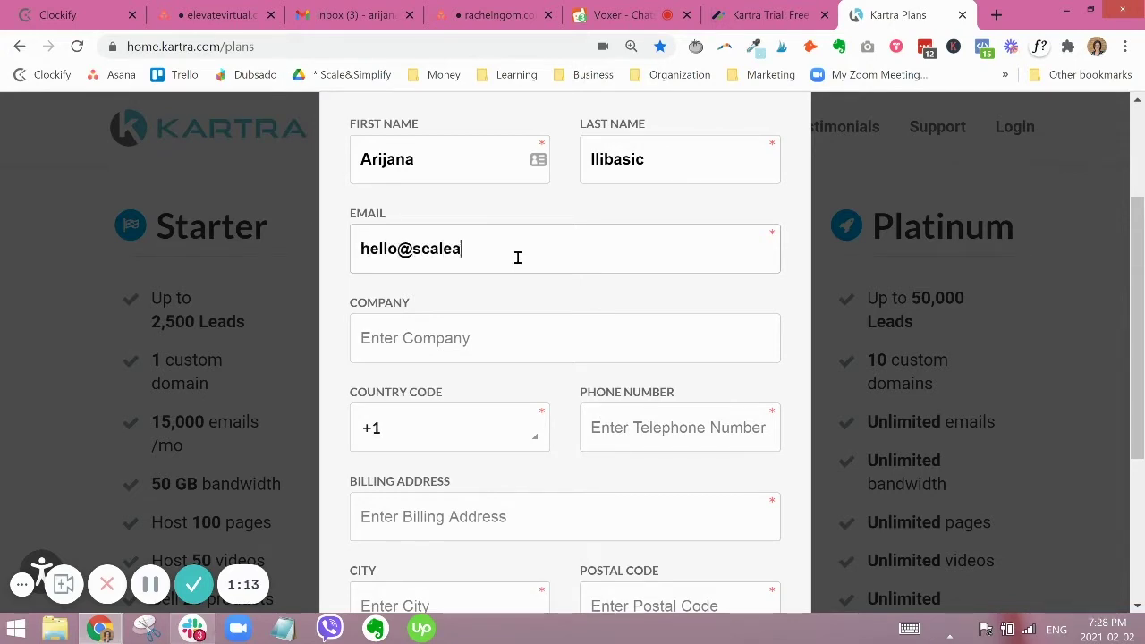
Step: Enter the email address, company 'Scale And Simplify' and the phone number
key(Tab)
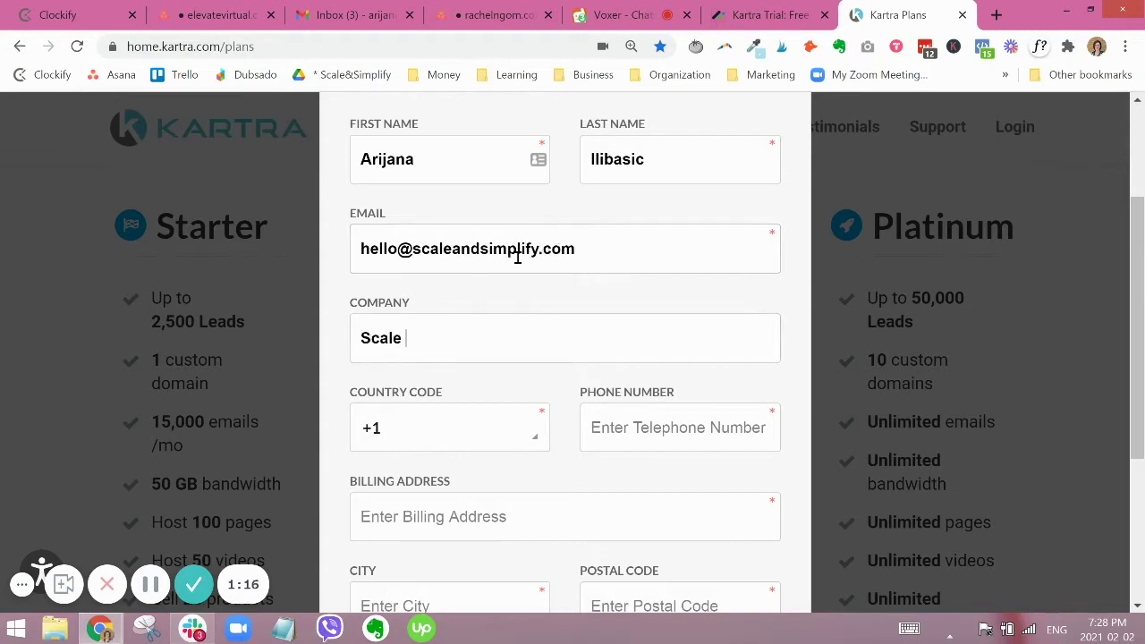
key(Tab)
key(Tab)
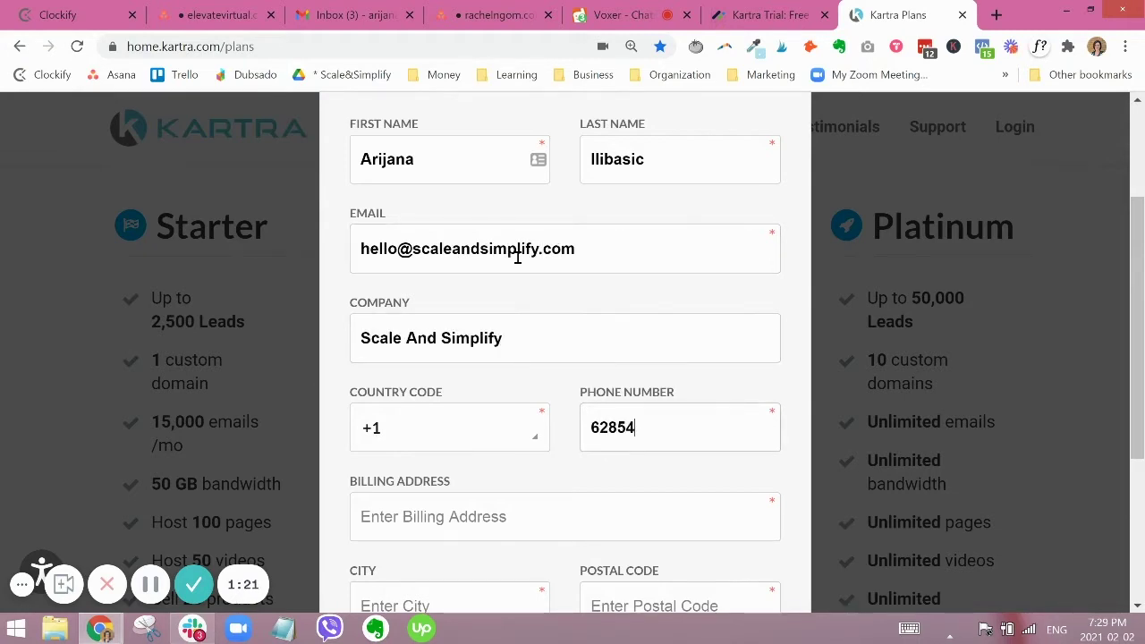
Step: Fill in the street address, city and postal code, correcting a typo in the street
scroll(525, 334, down, 3)
click(501, 251)
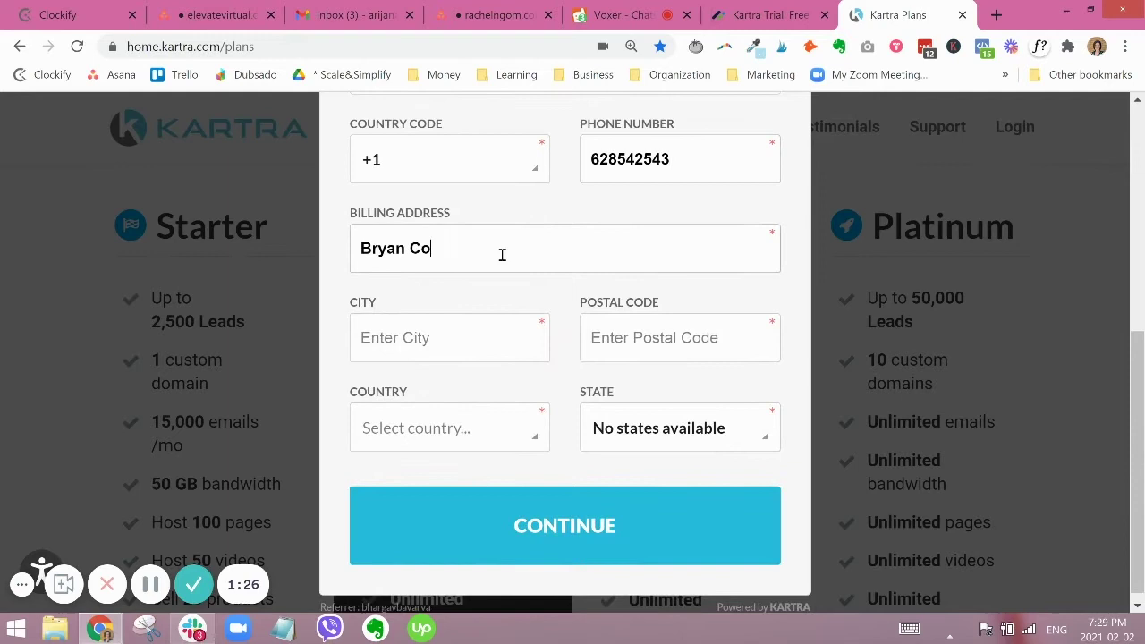
key(Tab)
key(Tab)
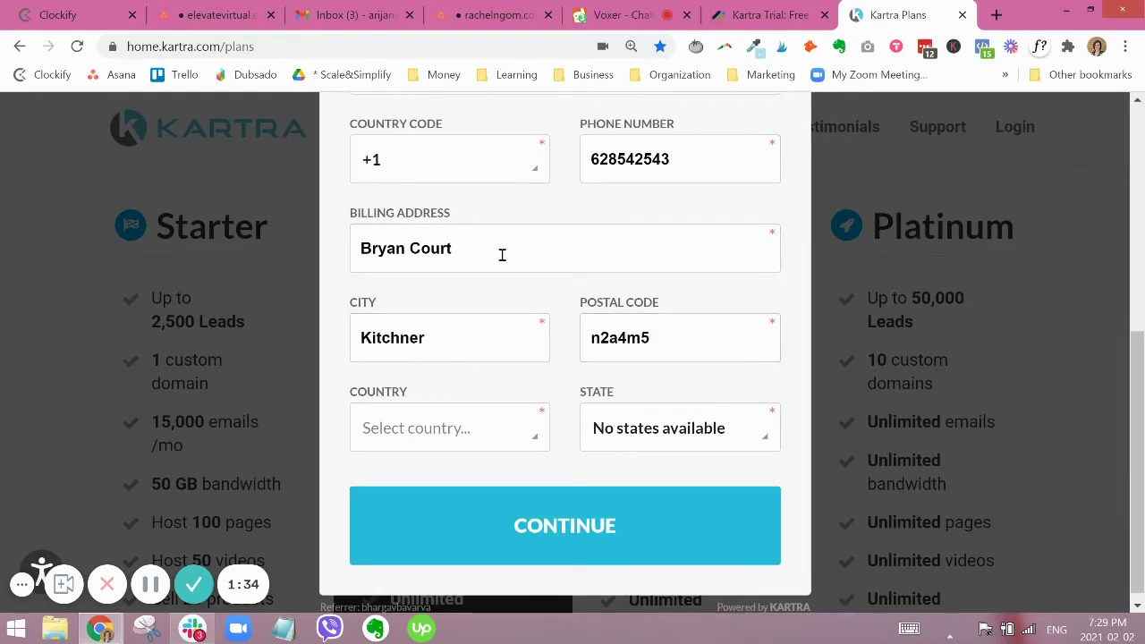
Step: Set the country to Canada and the state to British Columbia
click(448, 427)
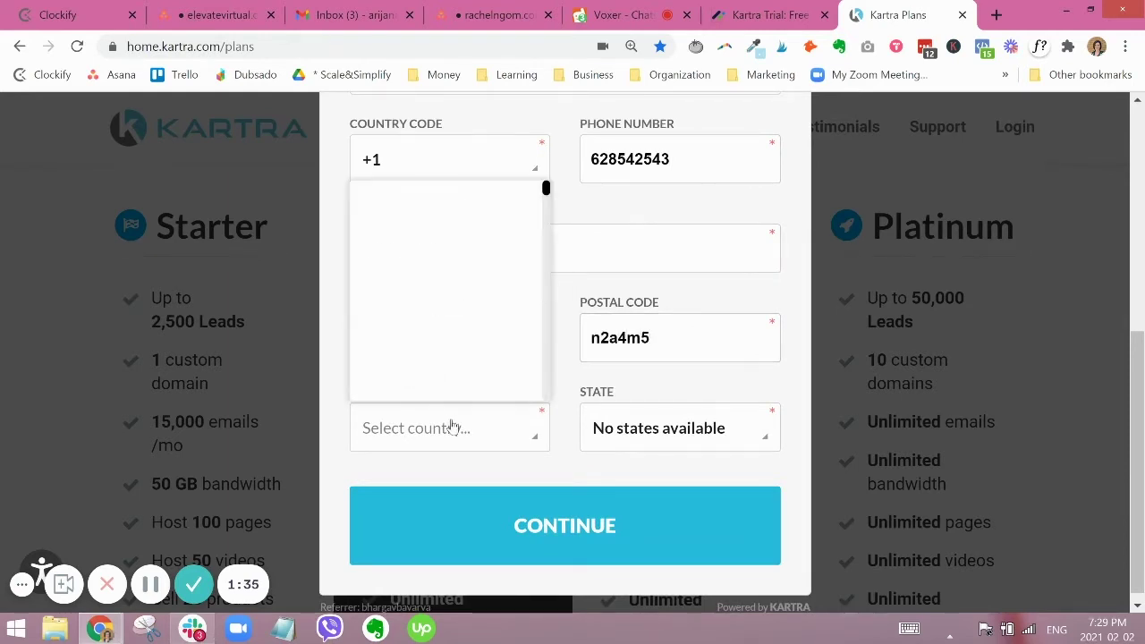
key(c)
click(635, 436)
click(646, 508)
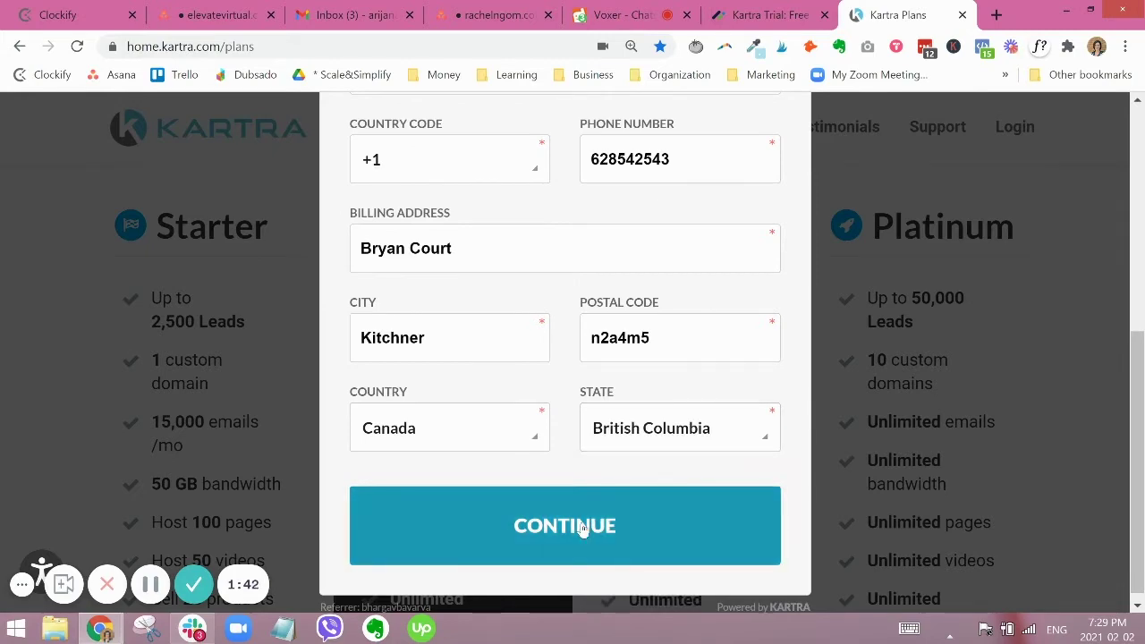
Step: Submit the billing details, highlight the Starter cart's USD 1.00 first-14-days price, and continue to payment
click(584, 528)
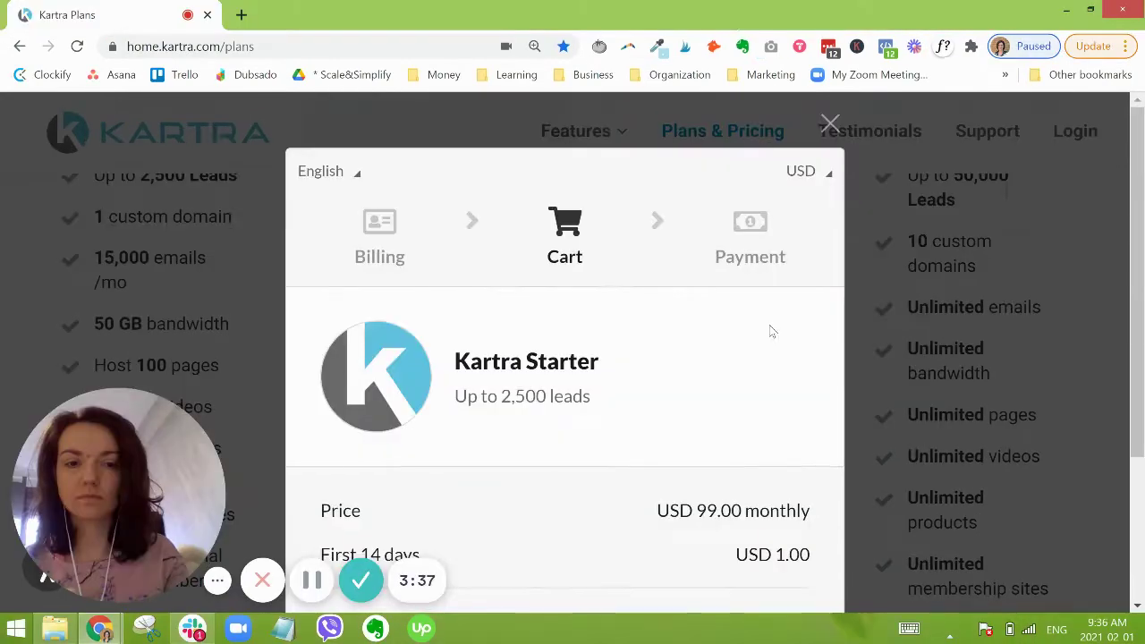
scroll(771, 331, down, 1)
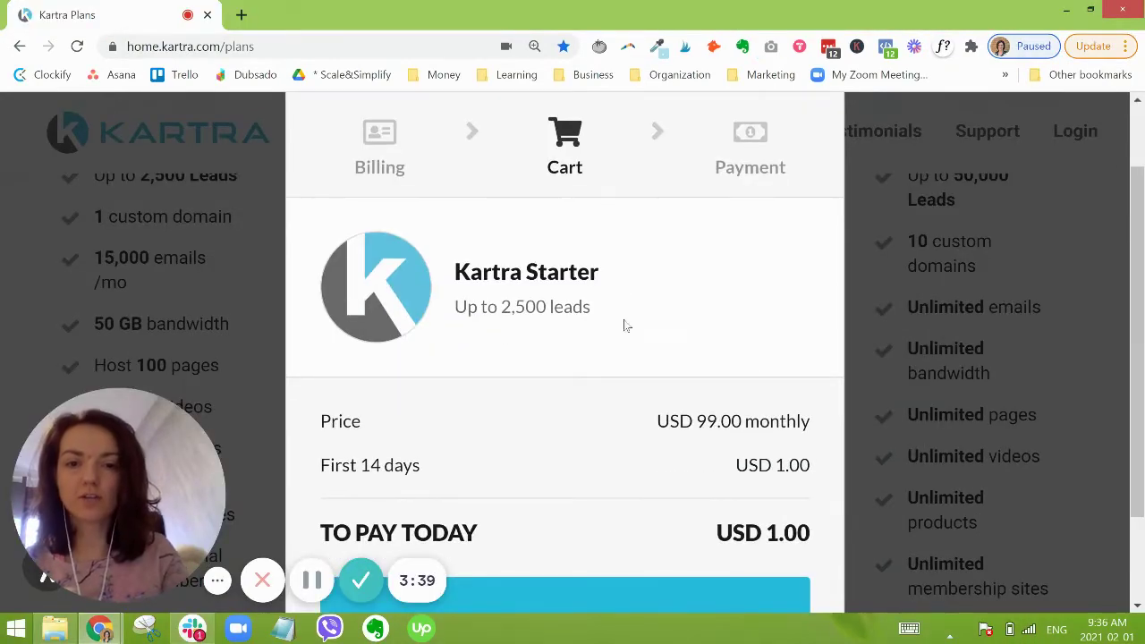
scroll(626, 323, down, 1)
drag(737, 376, 802, 374)
scroll(803, 374, down, 1)
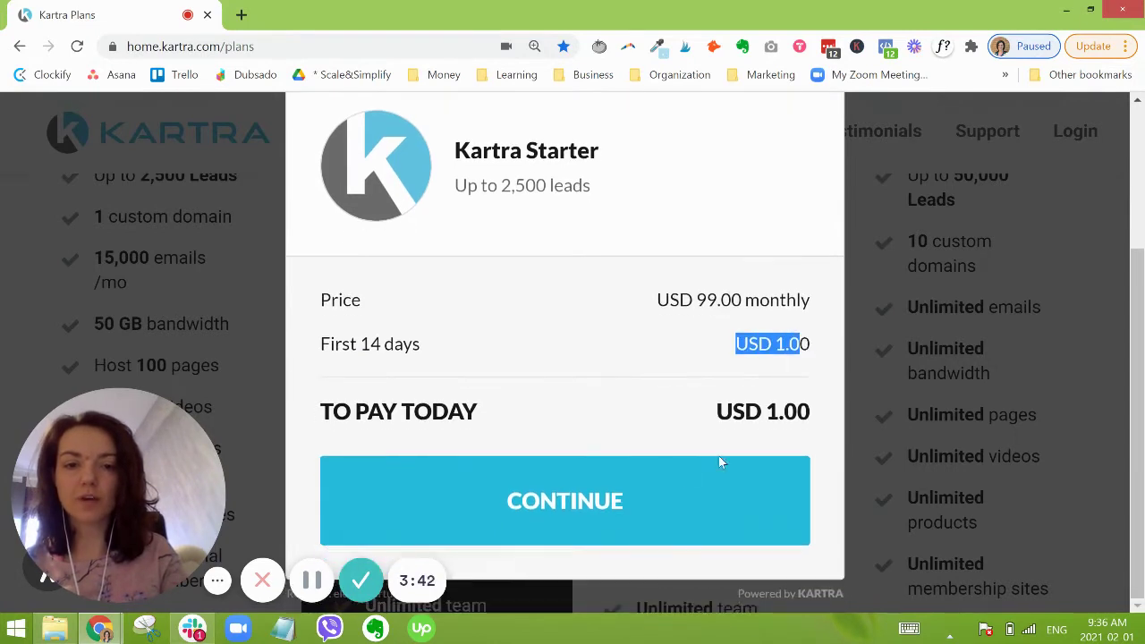
click(650, 493)
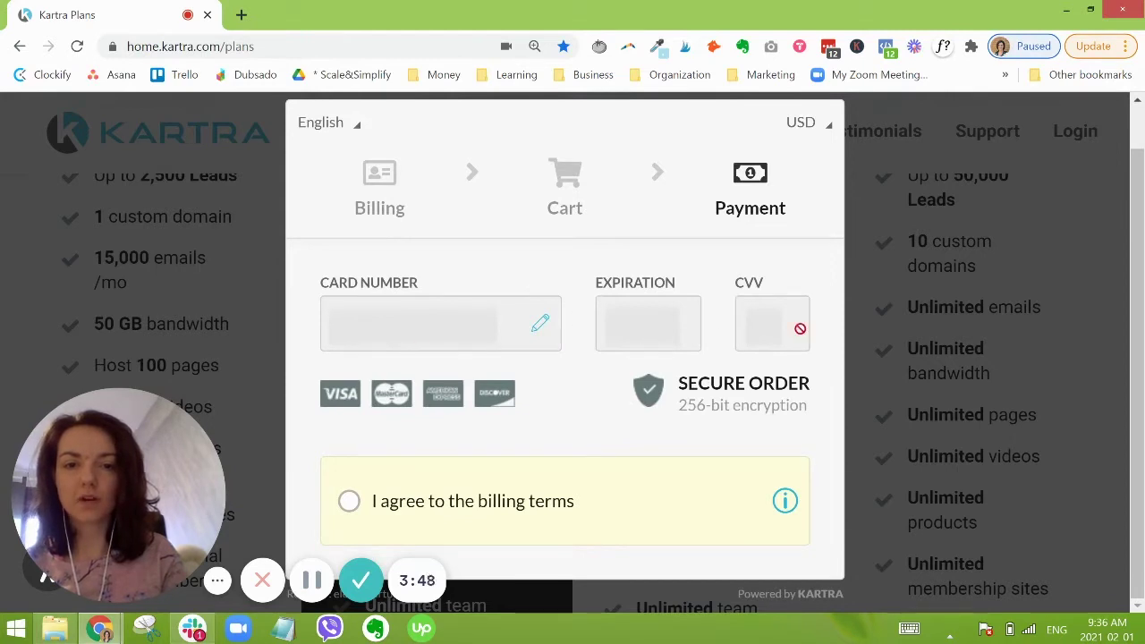
Step: Agree to the billing terms and submit the USD 1.00 trial payment
click(486, 503)
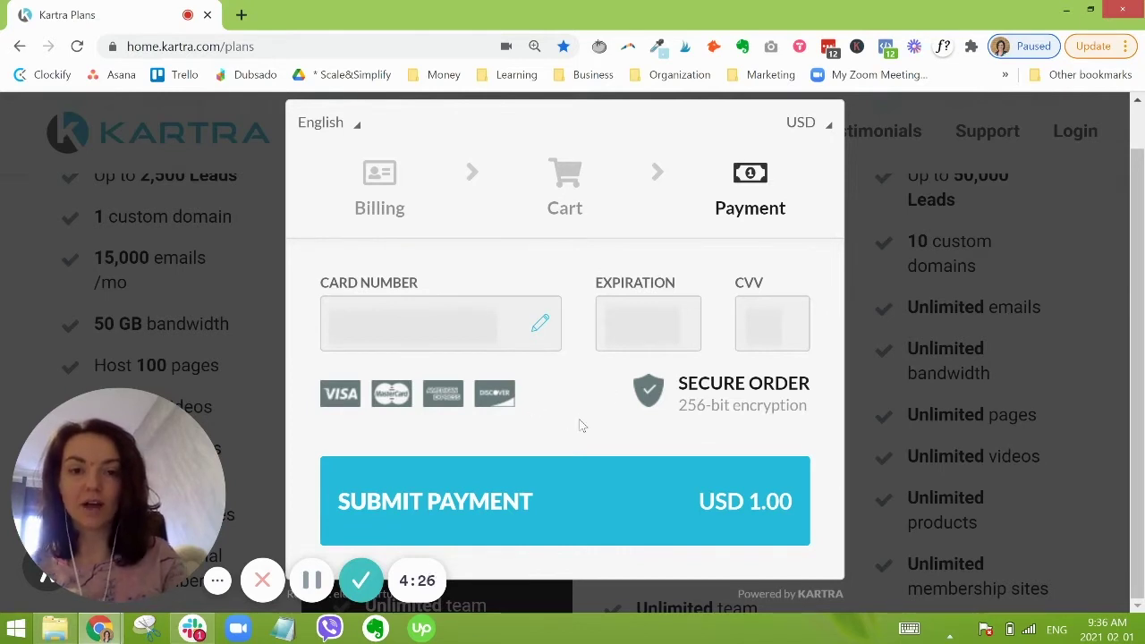
click(574, 509)
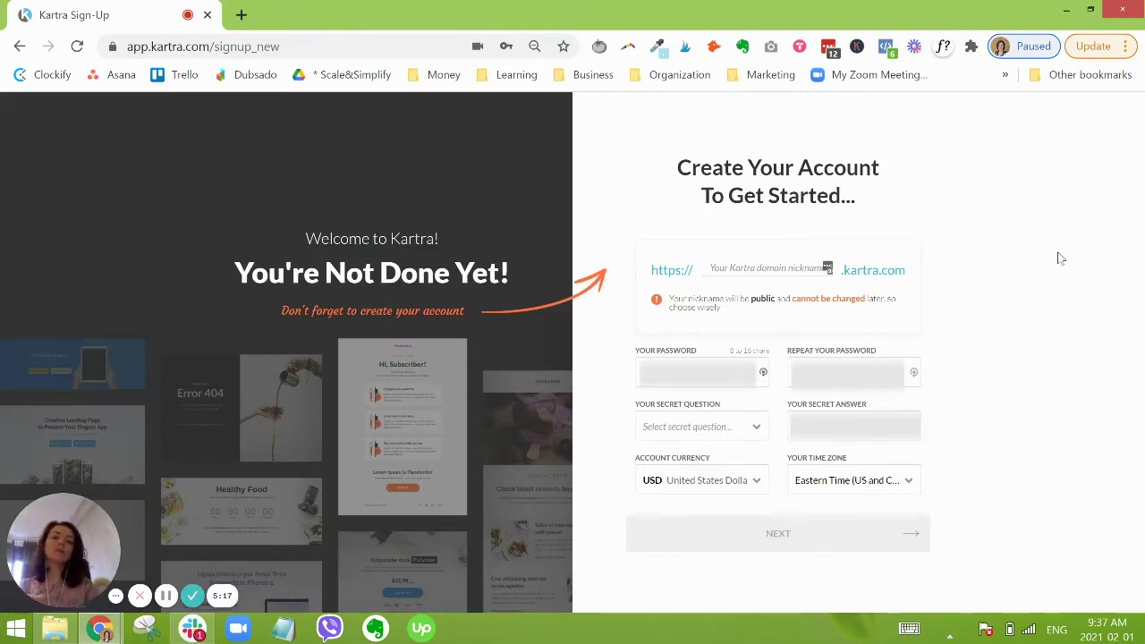
Step: Enter 'scaleandsimplify' as the Kartra domain nickname and move to the password field
click(762, 267)
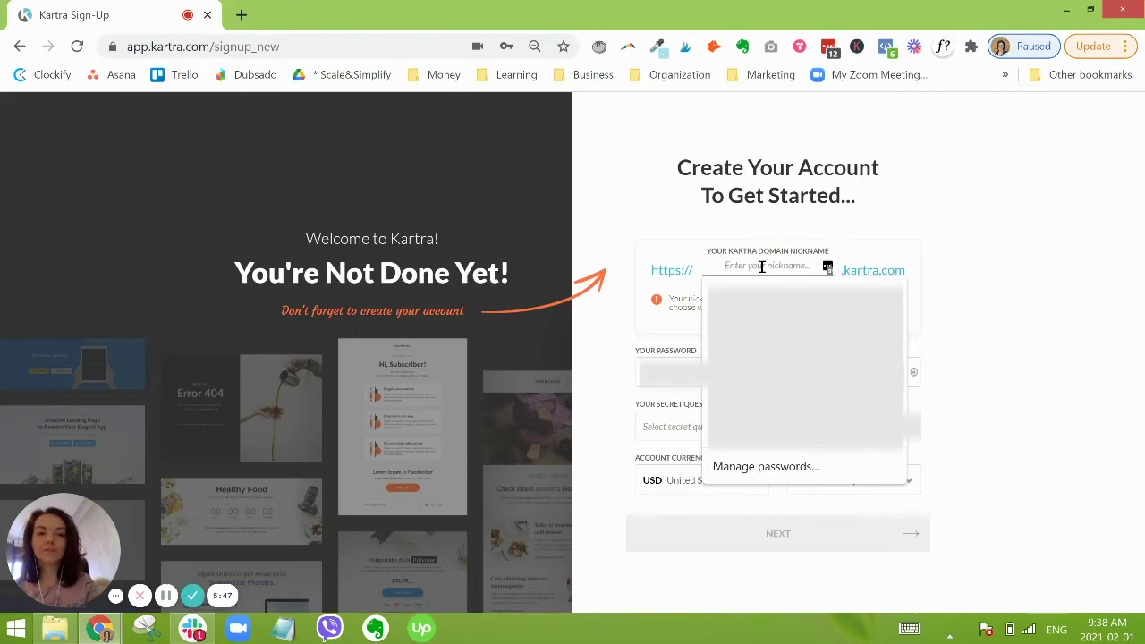
text(scalea)
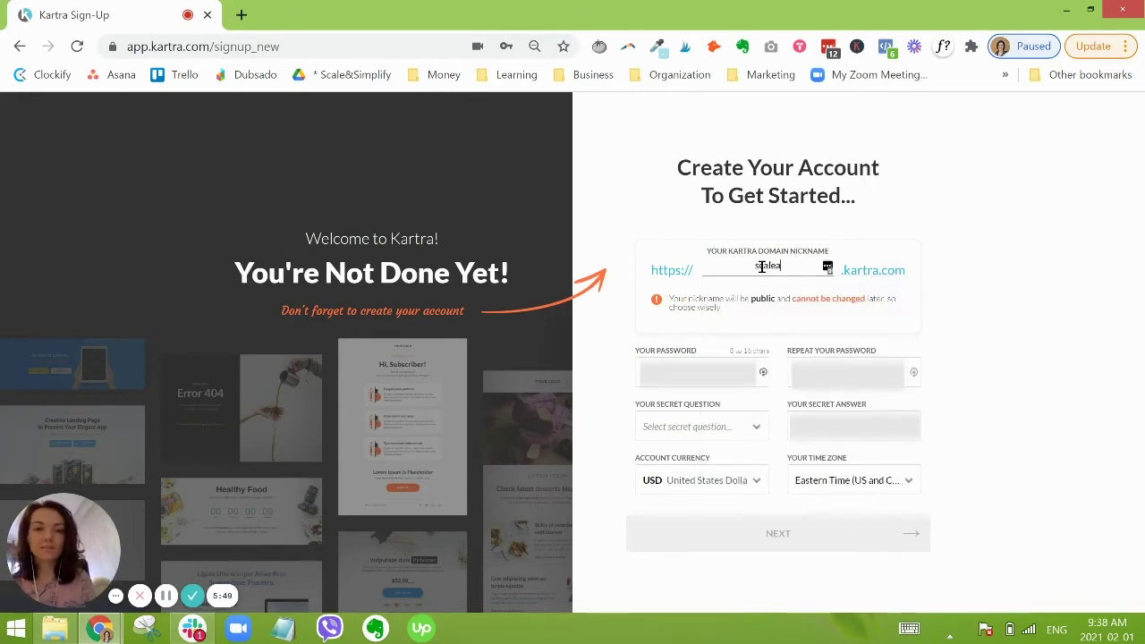
text(ndsimplify)
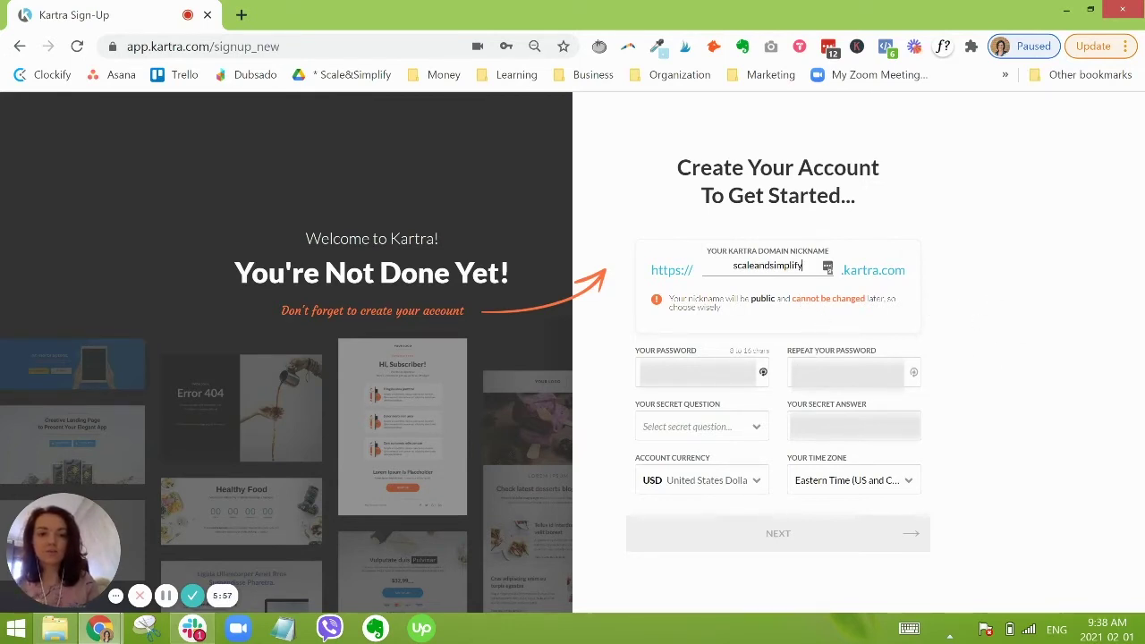
key(Tab)
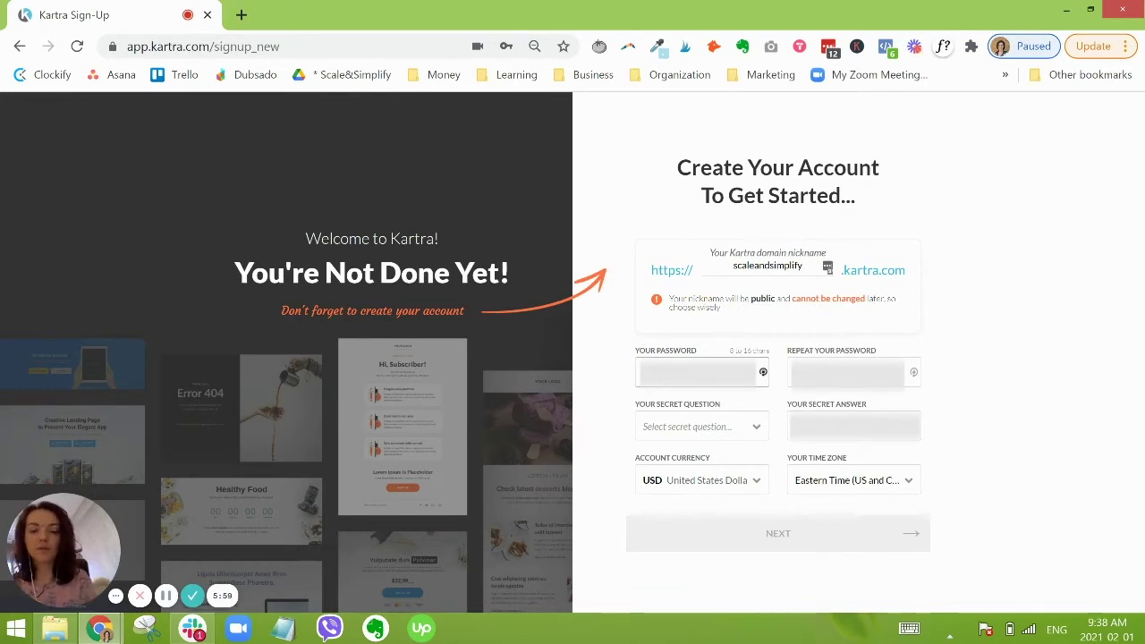
Step: Move past the repeat password field and choose a secret question from the dropdown
key(Tab)
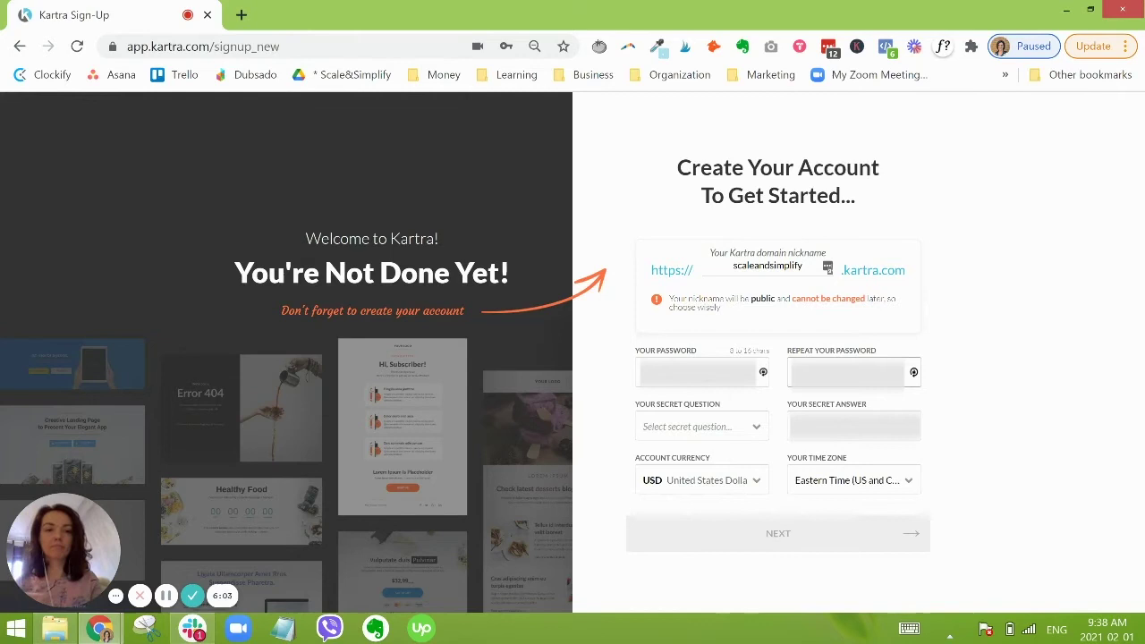
click(700, 429)
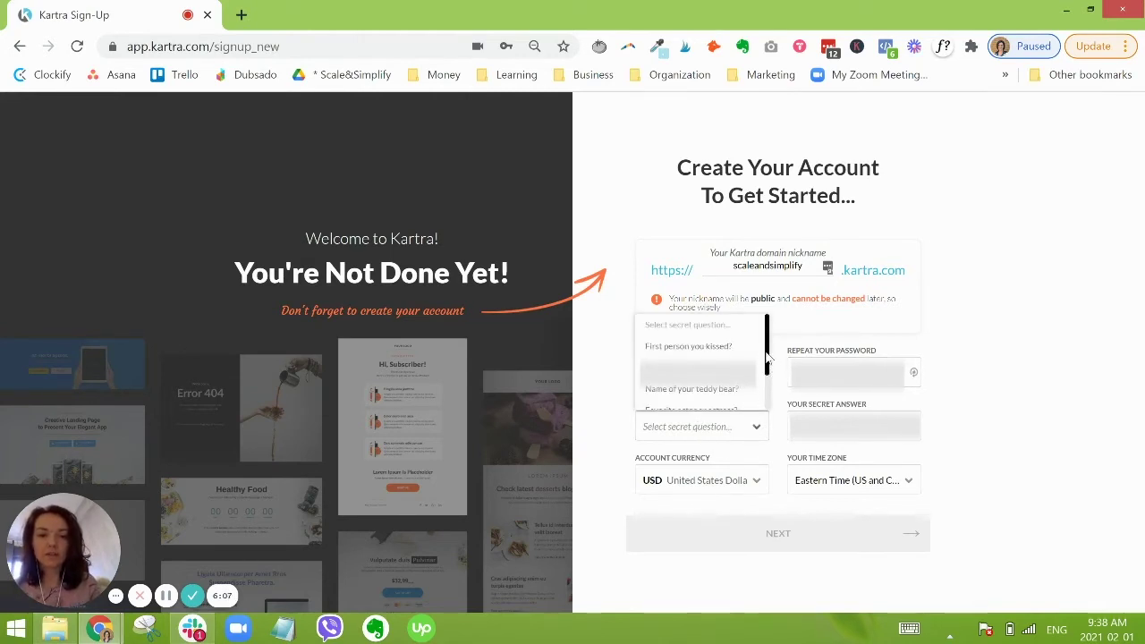
scroll(767, 355, down, 2)
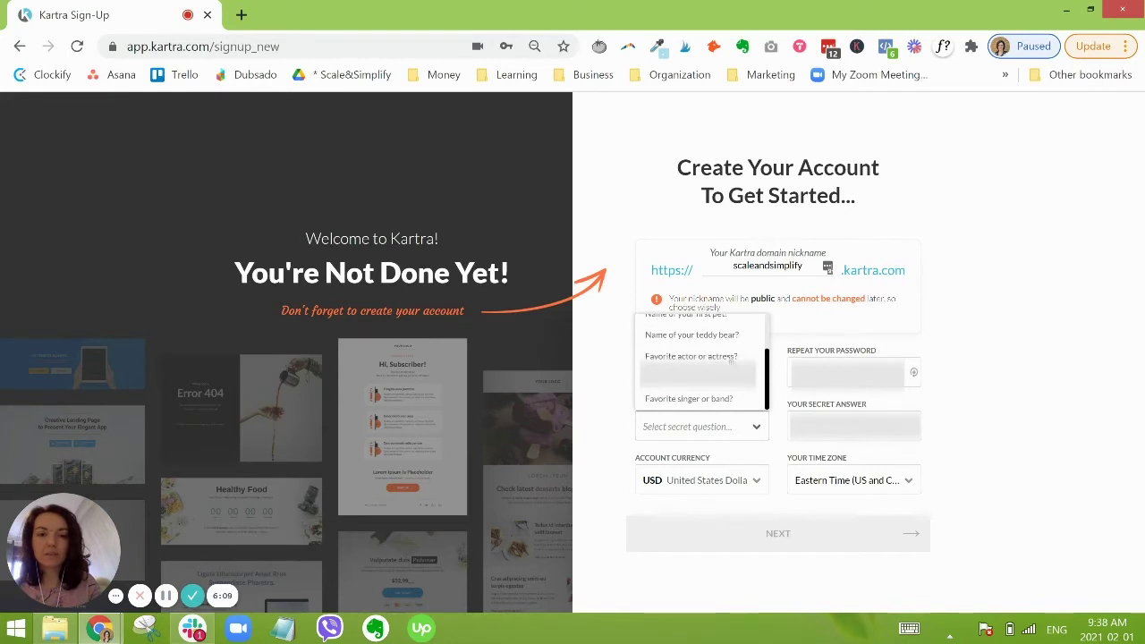
click(711, 385)
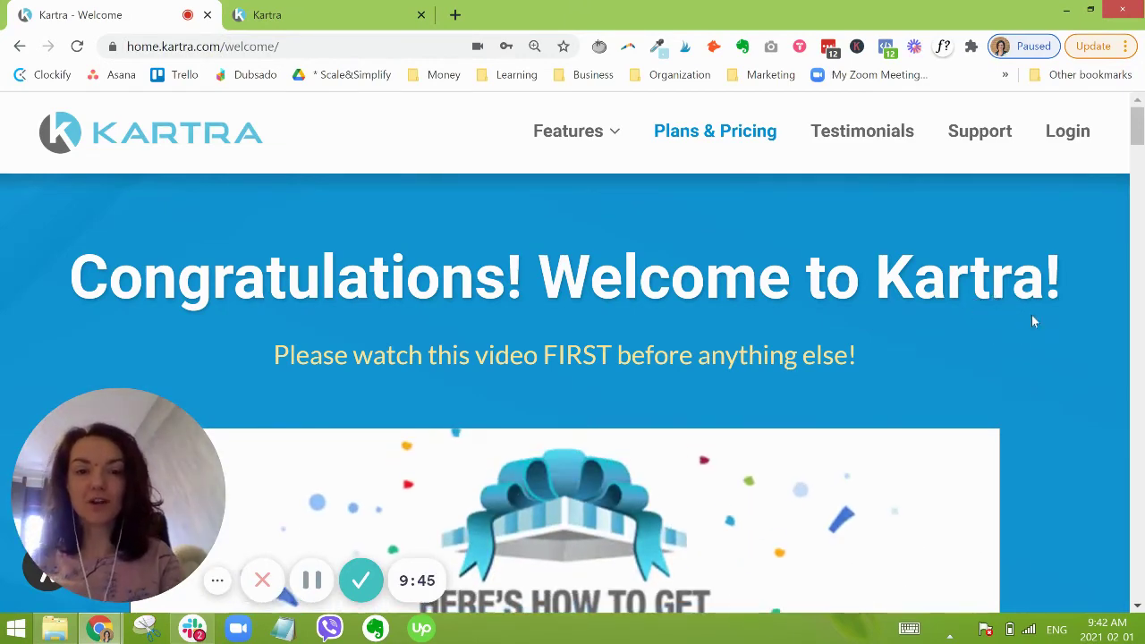
Step: Scroll the welcome page past the intro video and Step 1 to Step 2: Access Your Kartra Account
scroll(1048, 315, down, 3)
scroll(1050, 323, down, 1)
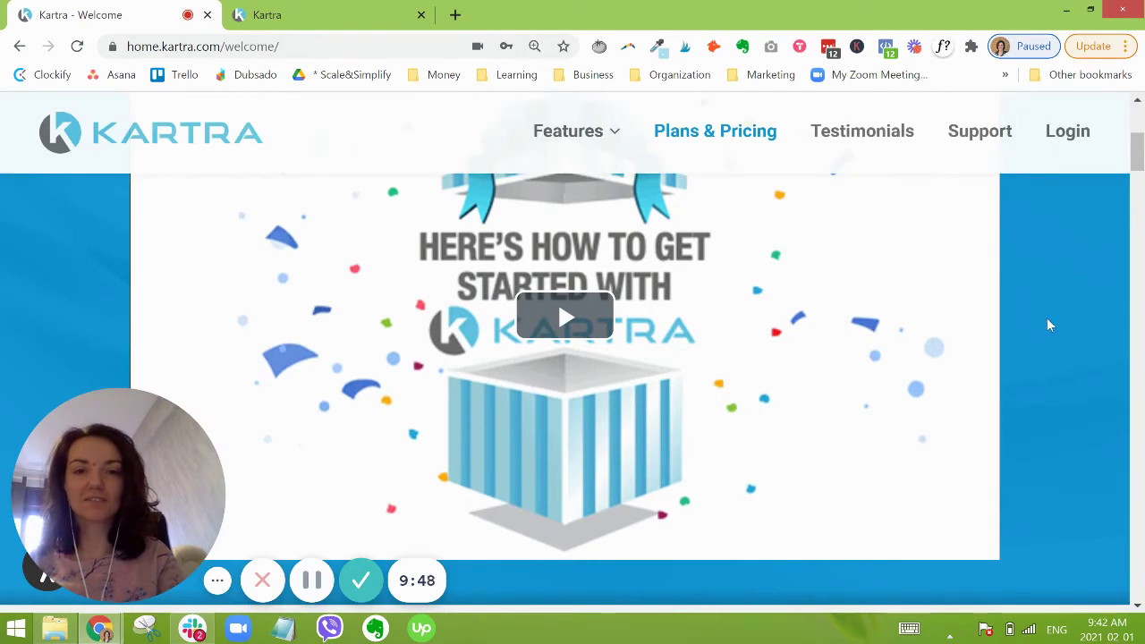
scroll(1047, 324, down, 1)
scroll(1064, 328, down, 2)
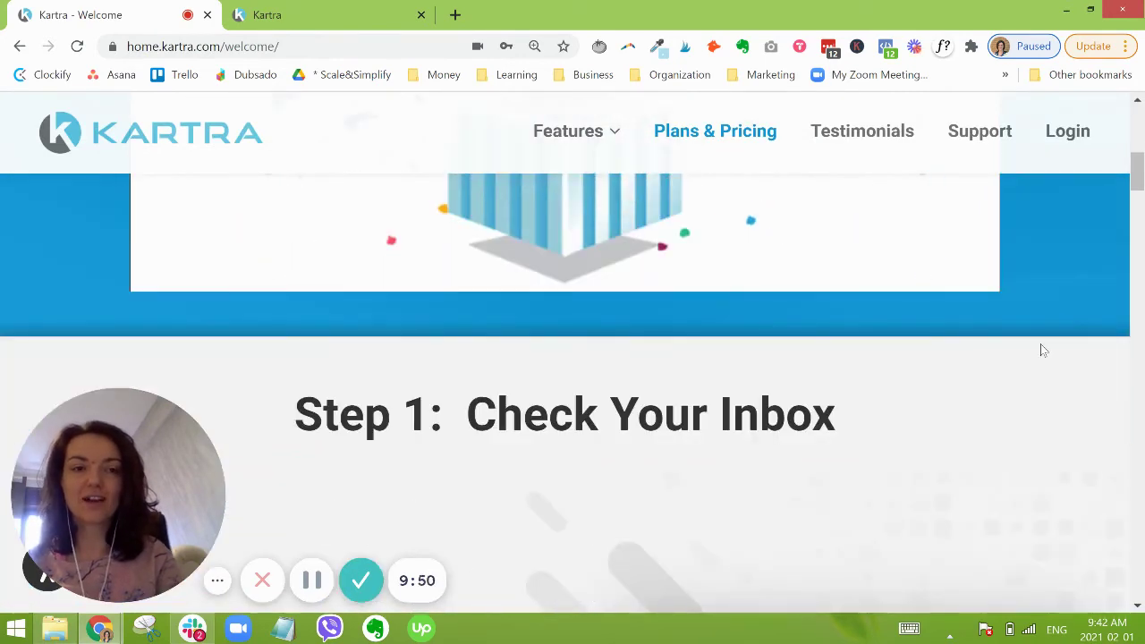
scroll(1040, 345, down, 2)
scroll(1042, 326, down, 1)
scroll(1043, 325, up, 2)
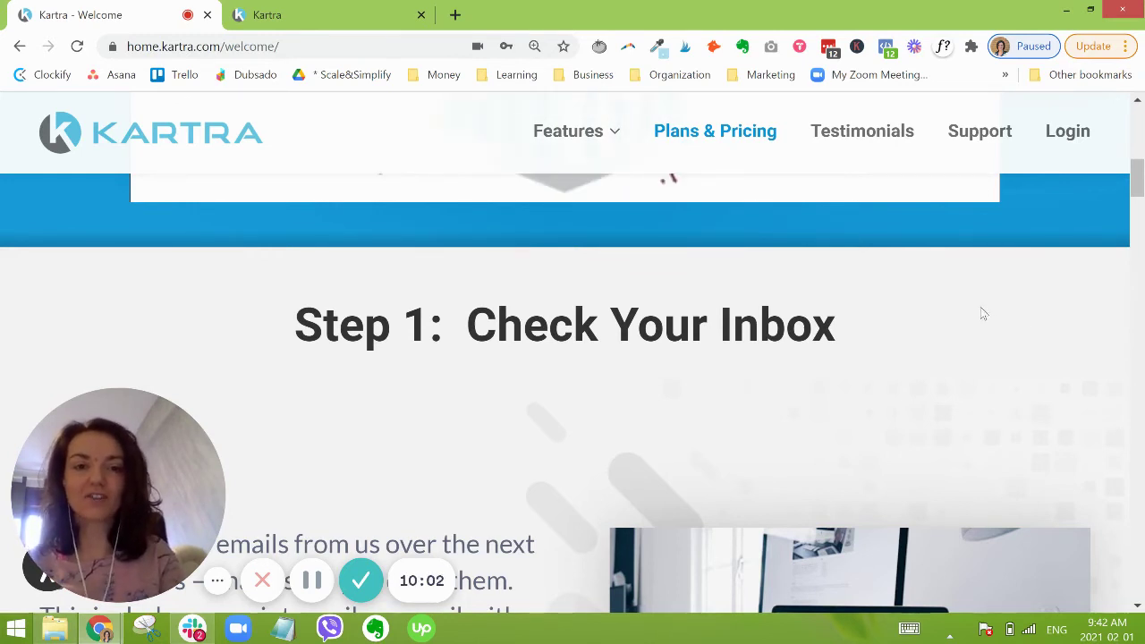
scroll(680, 332, down, 2)
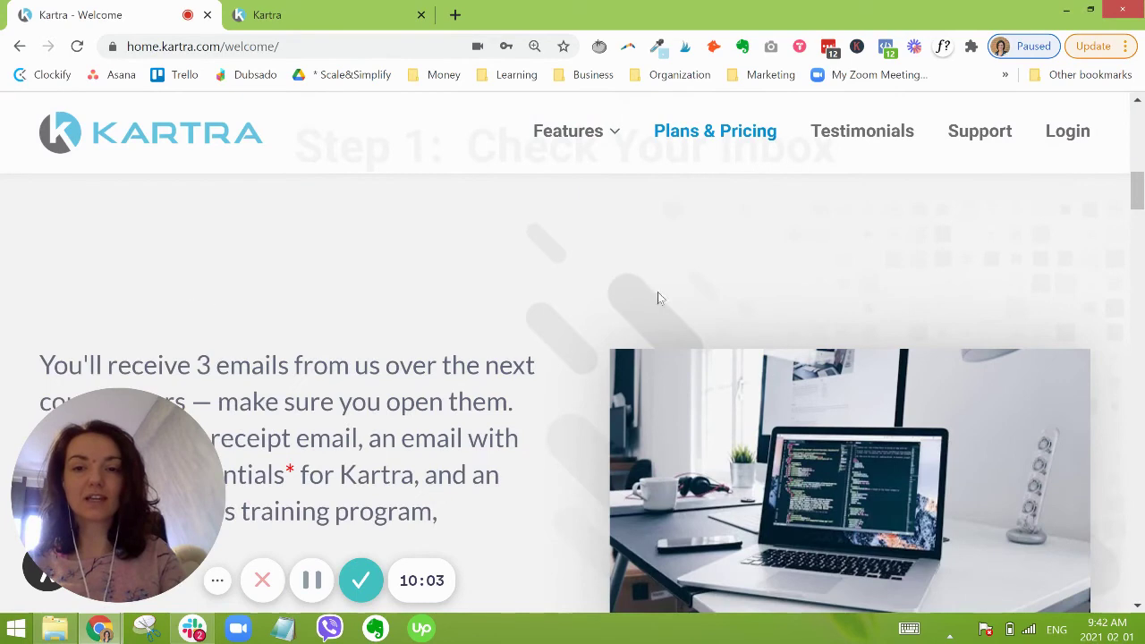
scroll(646, 327, down, 3)
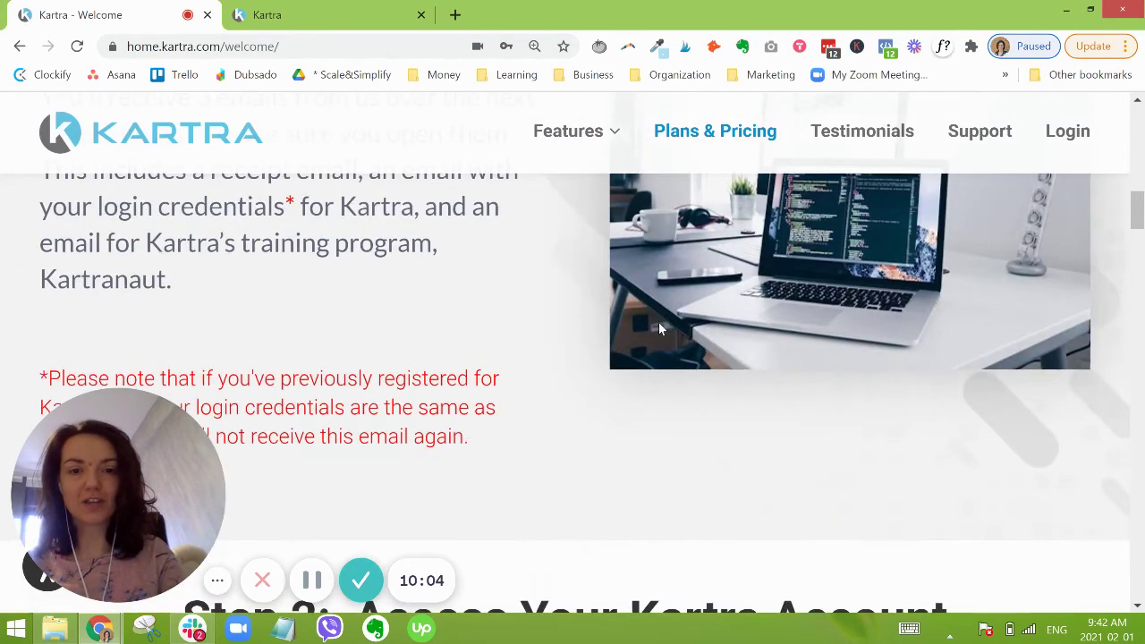
scroll(658, 322, down, 3)
scroll(654, 325, down, 2)
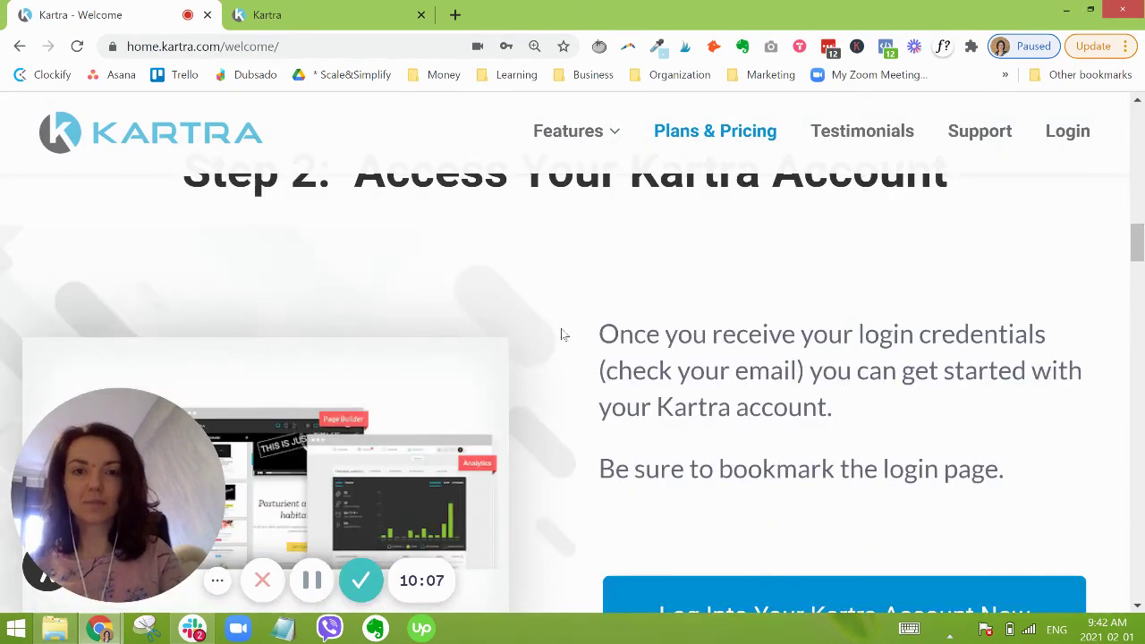
scroll(573, 315, up, 1)
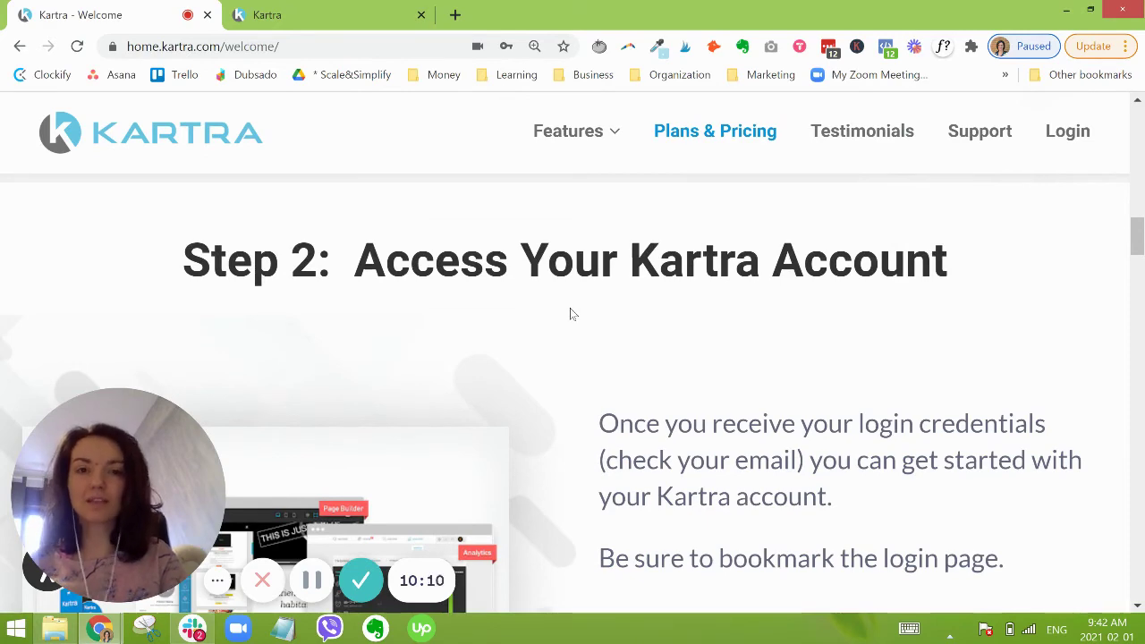
scroll(572, 313, down, 1)
scroll(575, 314, down, 2)
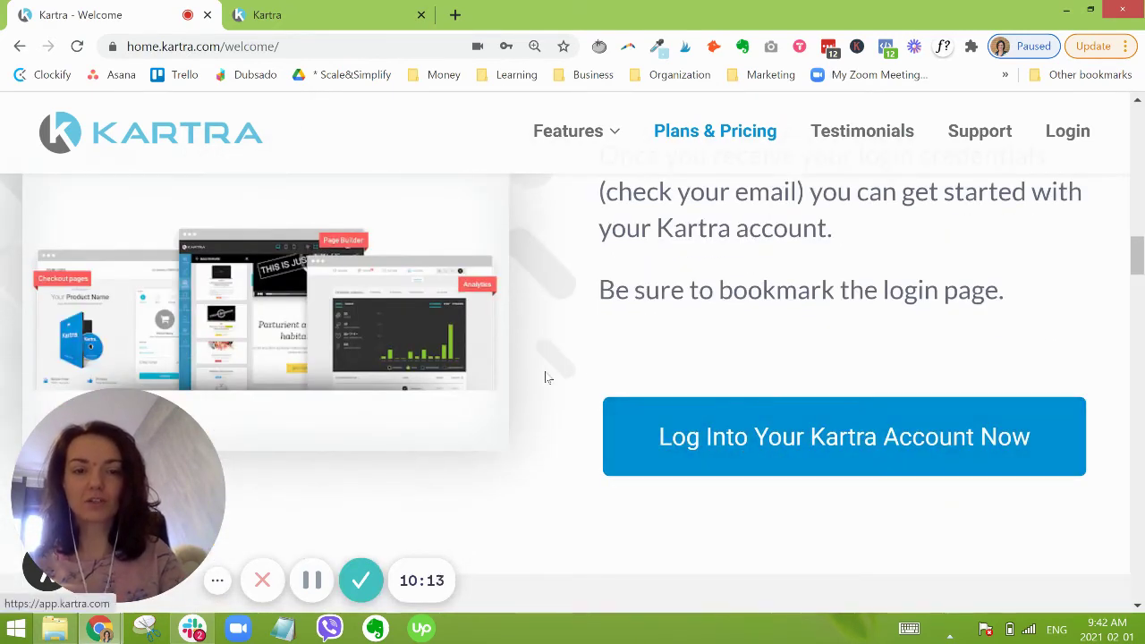
Step: Scroll to the Step 3 tutorials section and highlight the word Kartranaut
scroll(582, 363, down, 4)
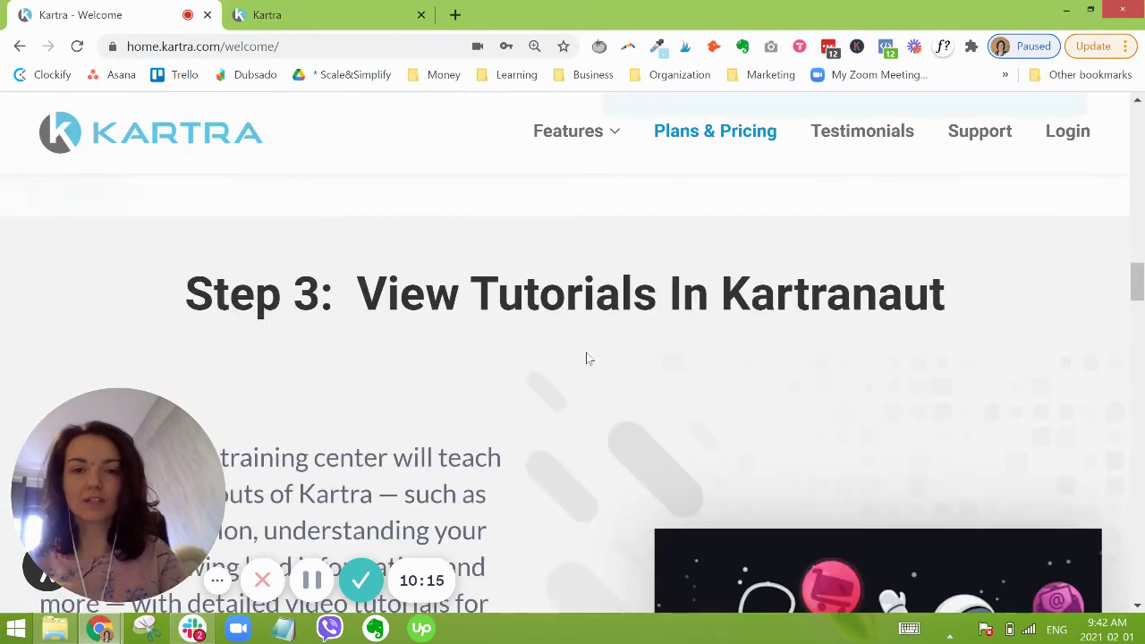
scroll(583, 349, down, 2)
scroll(586, 348, up, 2)
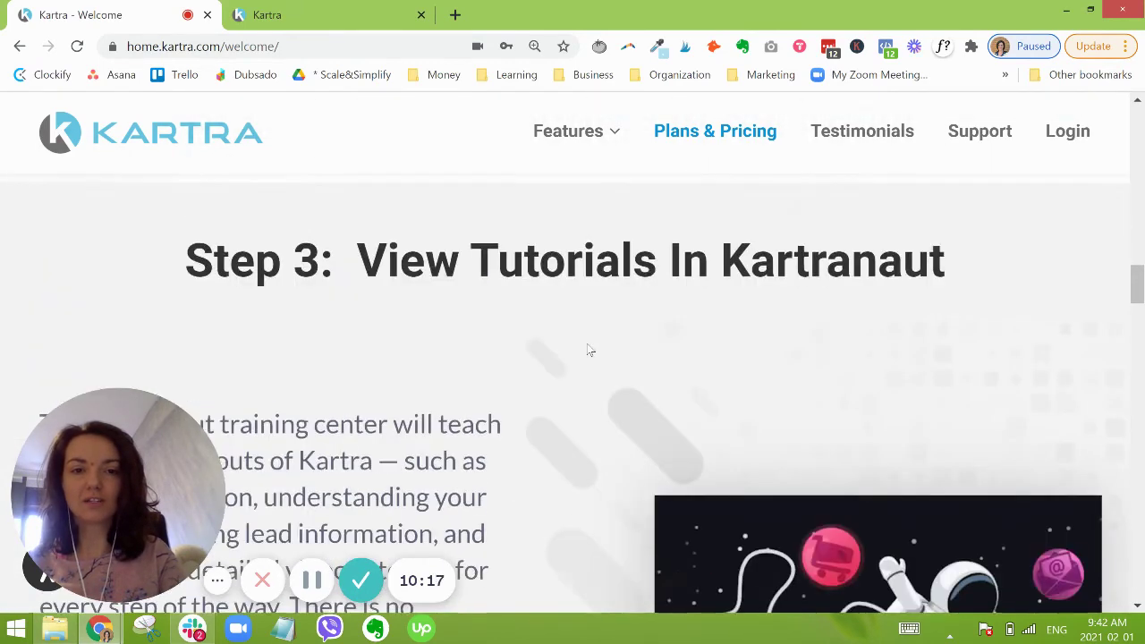
double_click(952, 297)
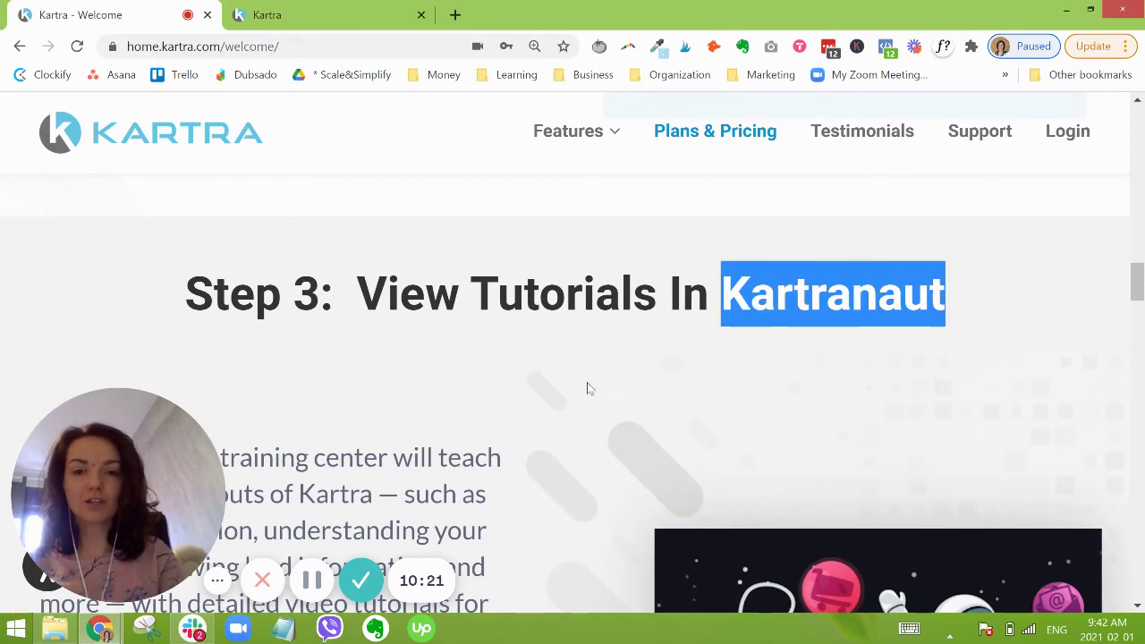
Step: Scroll past the Q&A call and support steps and highlight the Step 6 Facebook group heading
scroll(599, 382, down, 3)
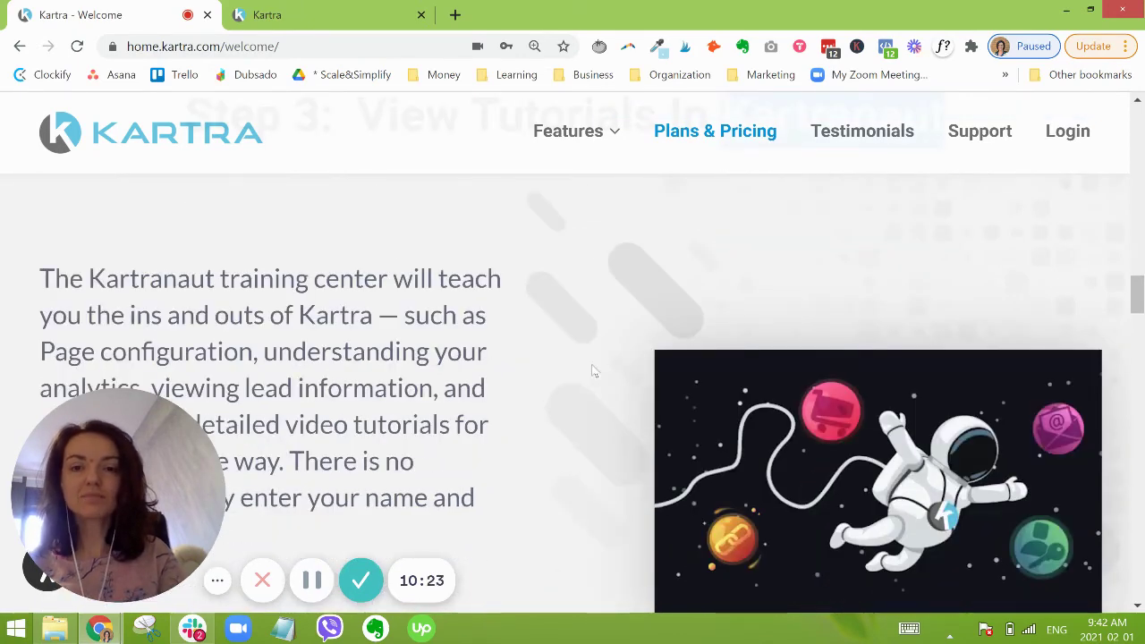
scroll(582, 301, down, 5)
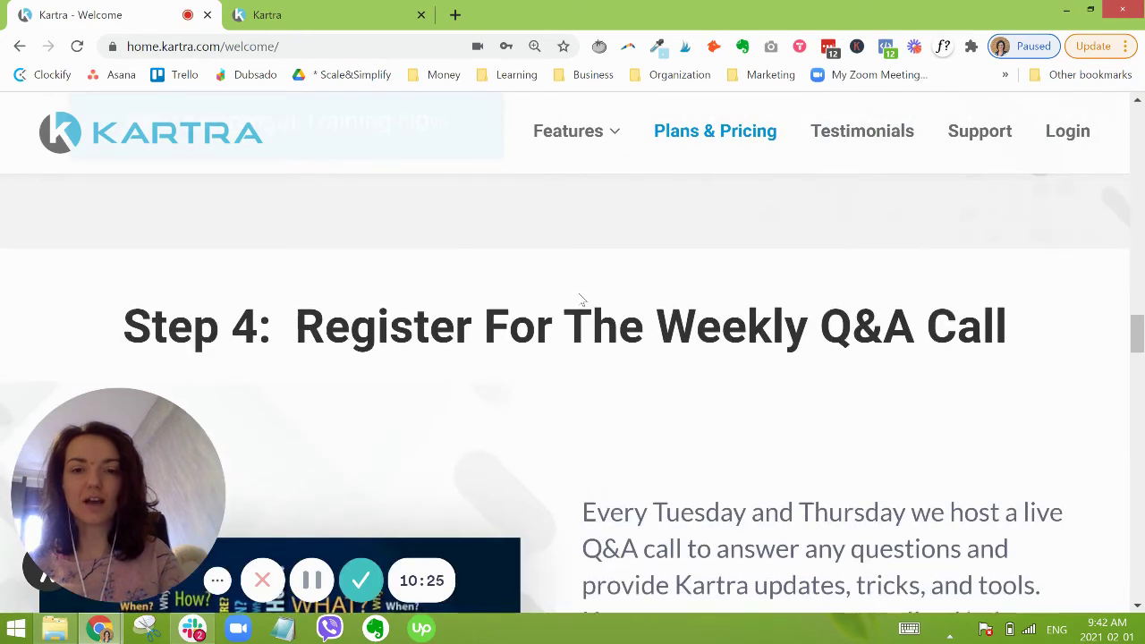
scroll(579, 301, down, 3)
scroll(580, 301, down, 4)
scroll(586, 295, down, 2)
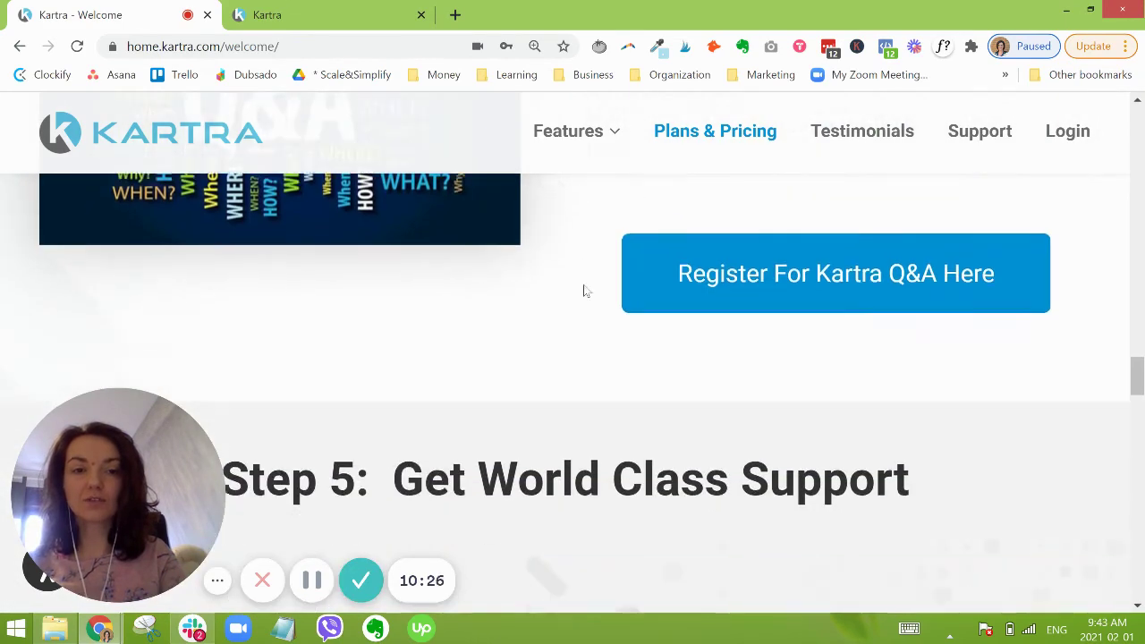
scroll(586, 289, down, 2)
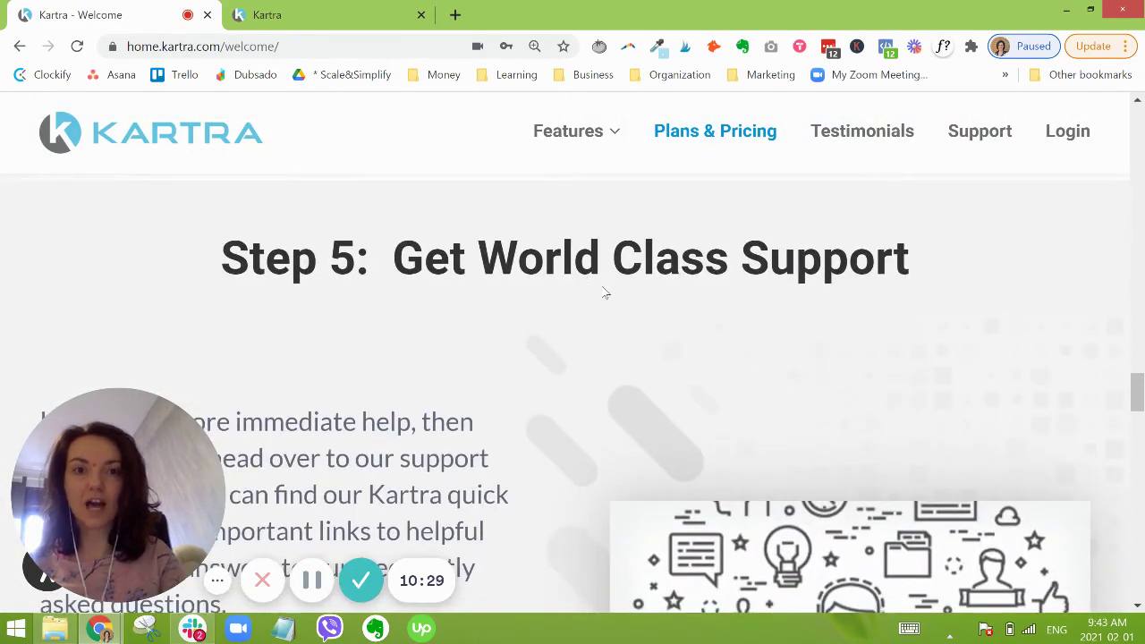
scroll(604, 269, down, 6)
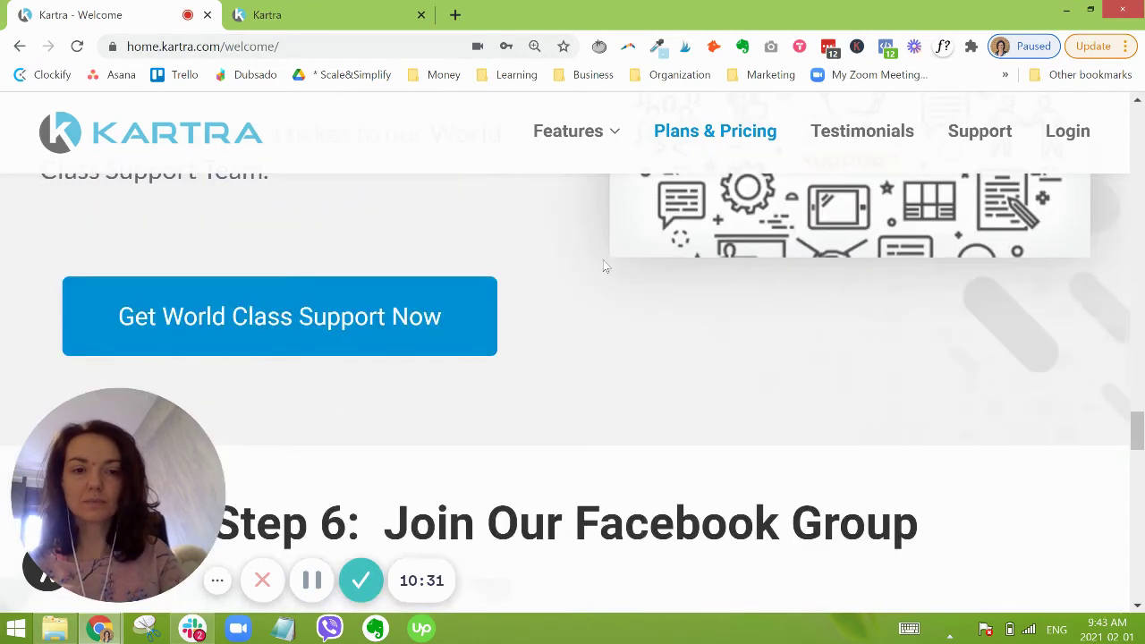
scroll(604, 267, down, 3)
triple_click(604, 251)
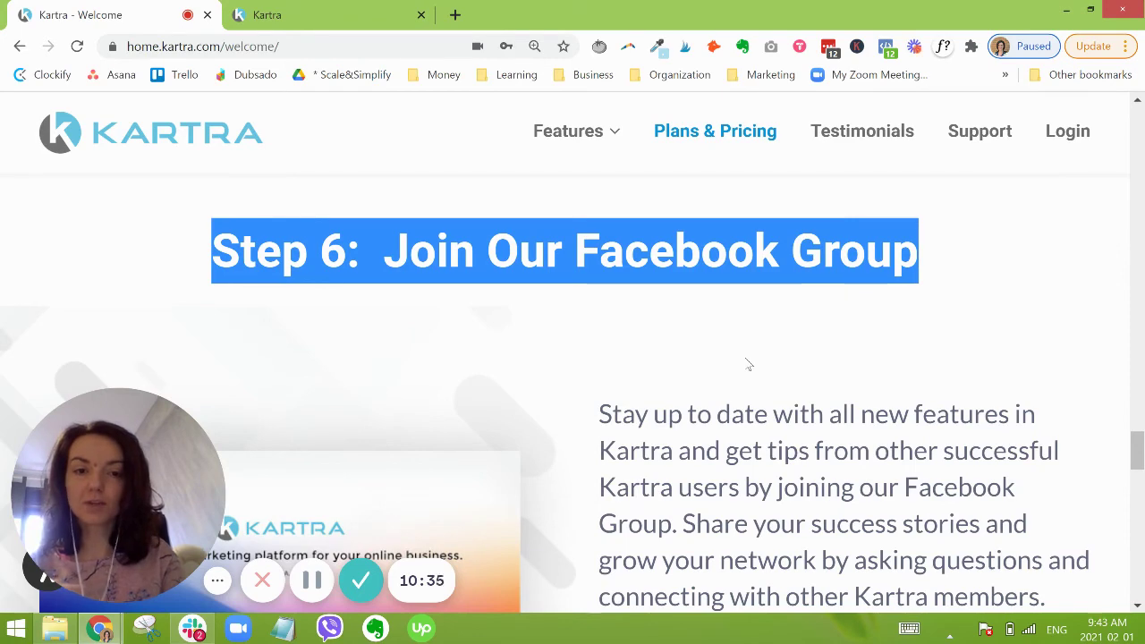
Step: Clear the highlight and scroll past Step 7 to the 8 Steps to Your First Sale Checklist
click(573, 371)
scroll(580, 366, down, 1)
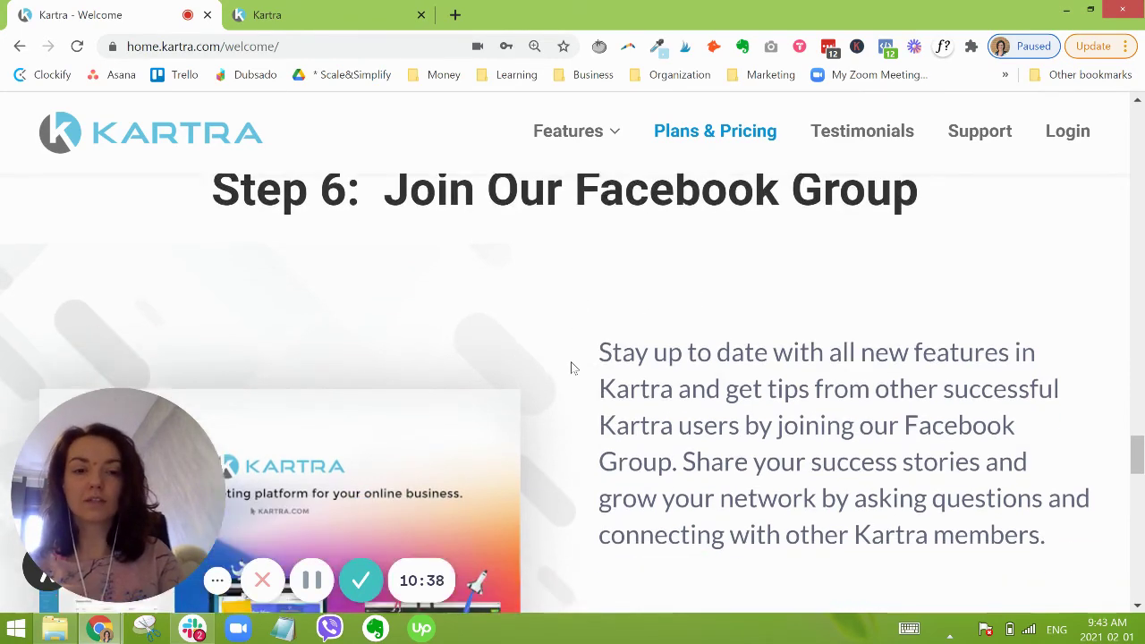
scroll(569, 361, down, 3)
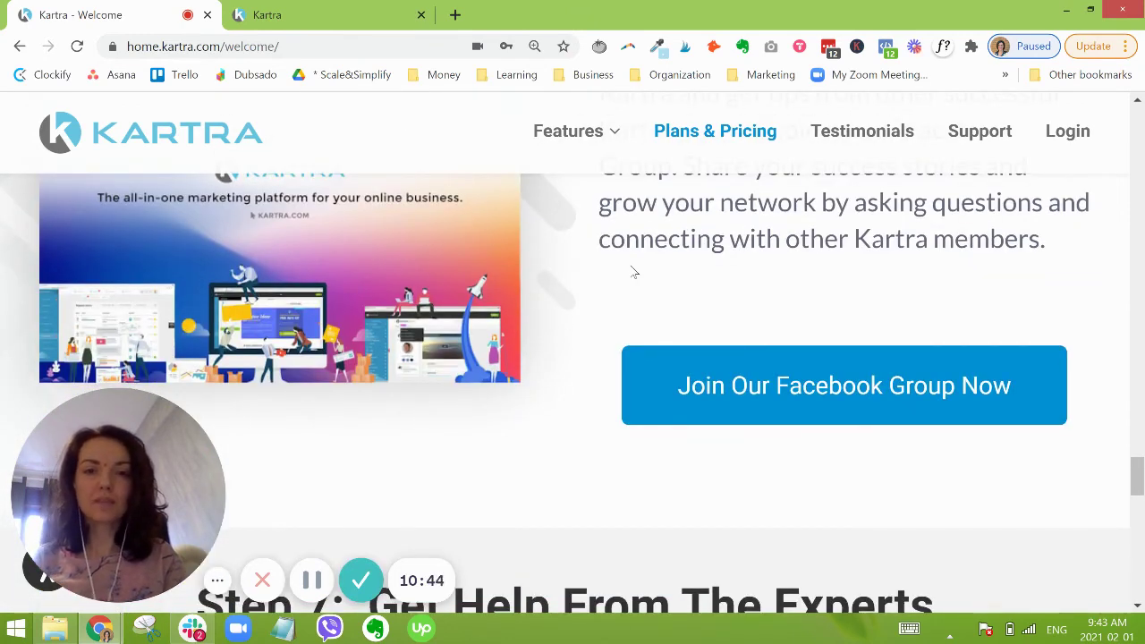
scroll(590, 293, up, 2)
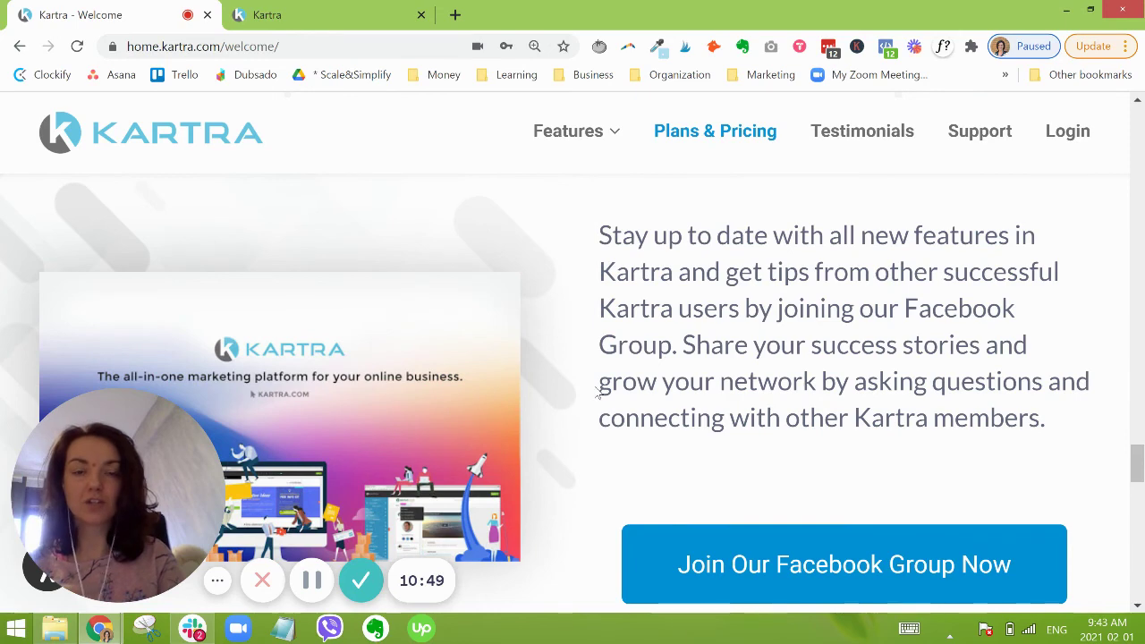
scroll(604, 370, down, 6)
scroll(612, 363, down, 8)
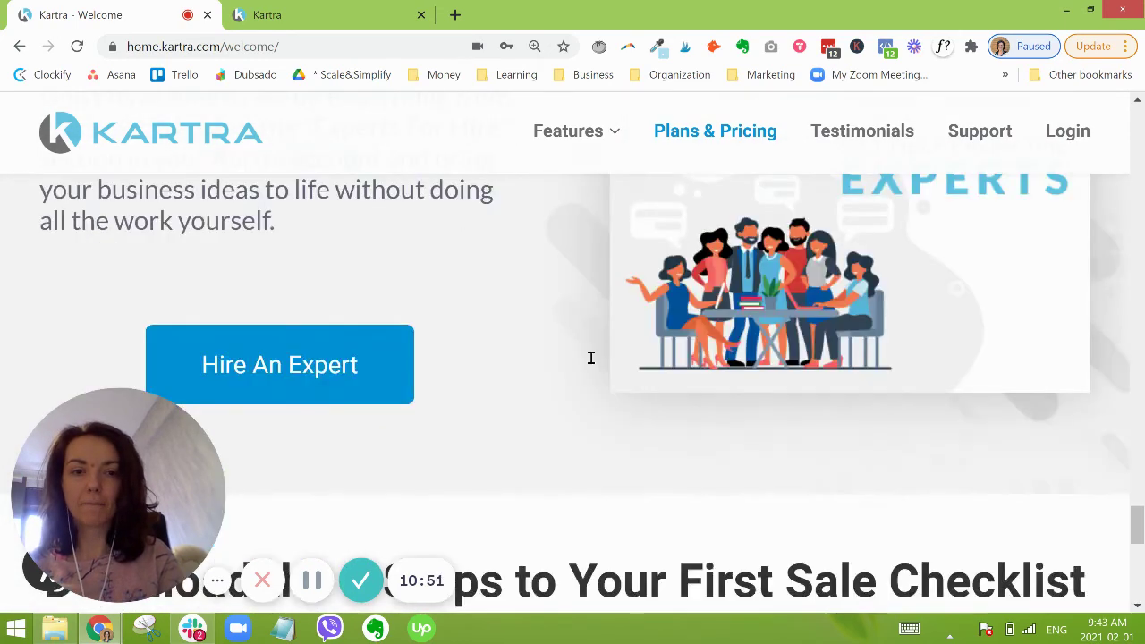
scroll(884, 356, up, 1)
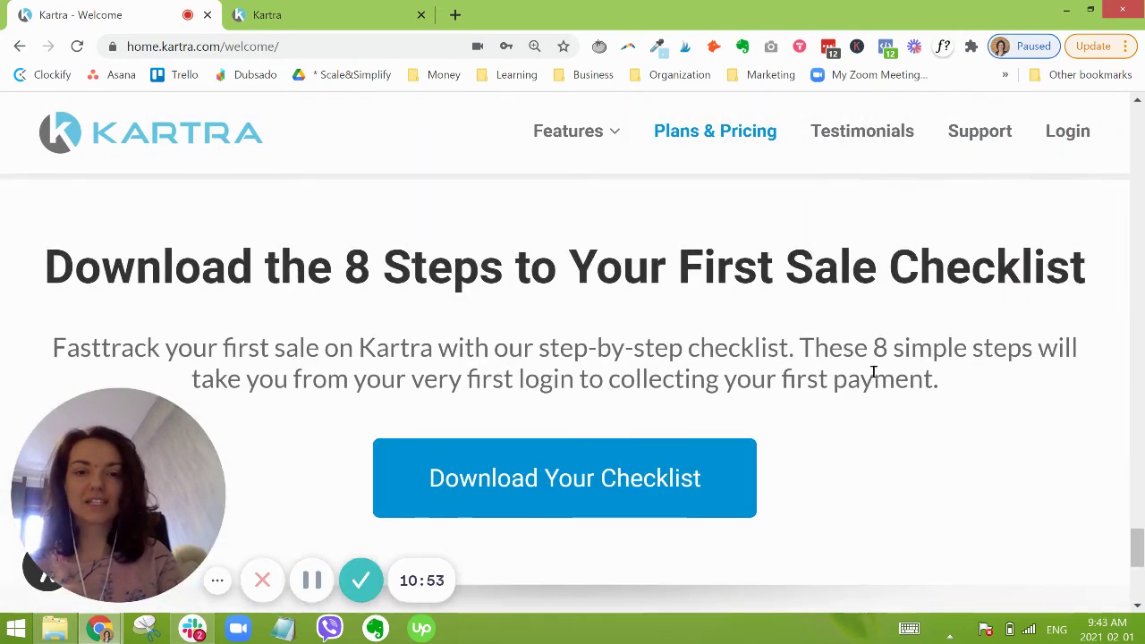
Step: Scroll the Kartra welcome page back up to the Step 1: Check Your Inbox heading under the intro video
scroll(904, 437, up, 3)
scroll(904, 437, up, 20)
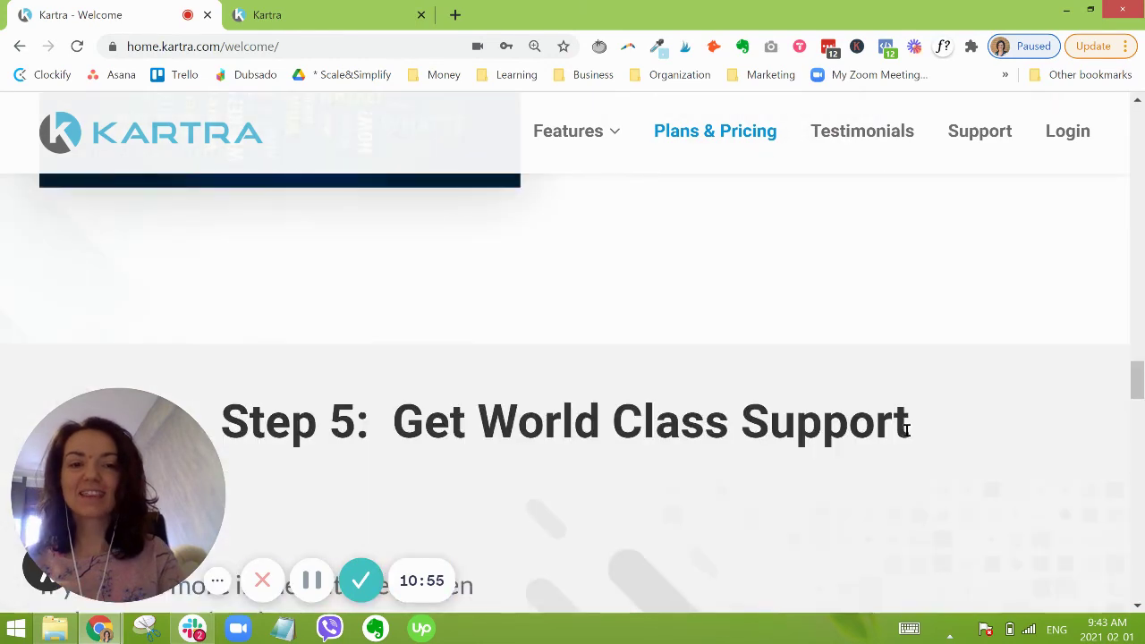
scroll(932, 413, up, 5)
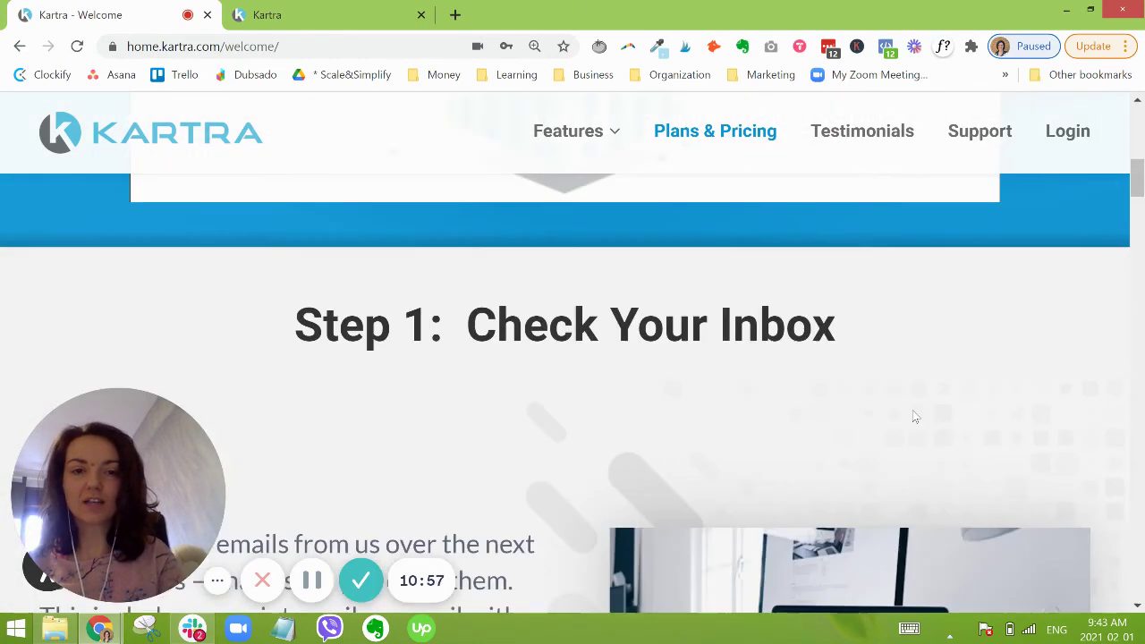
scroll(886, 404, down, 2)
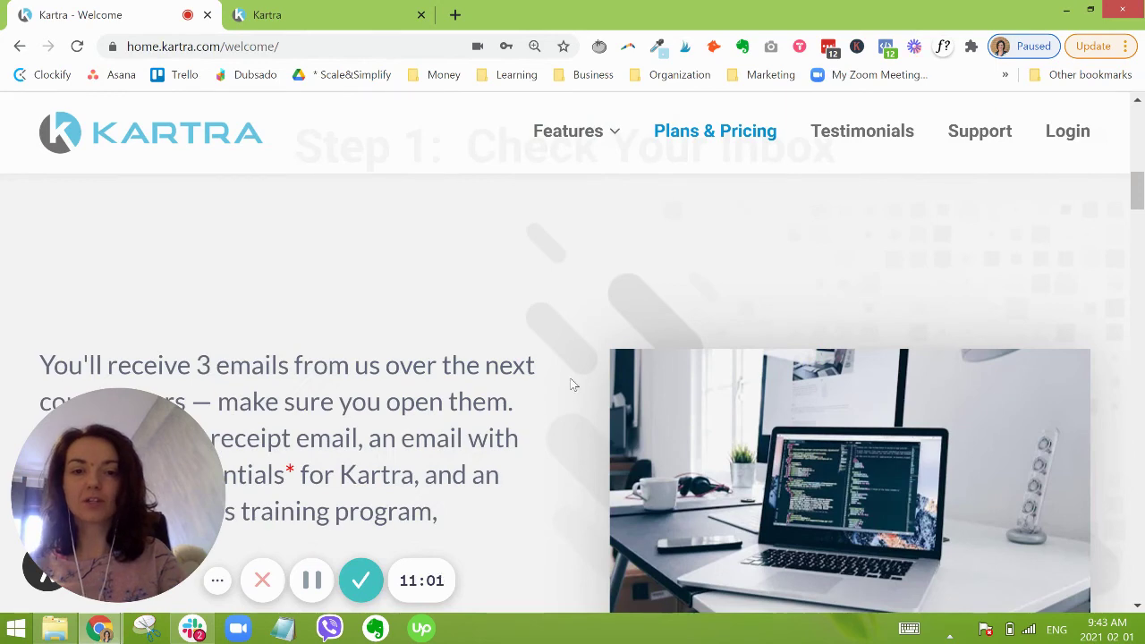
scroll(573, 385, up, 3)
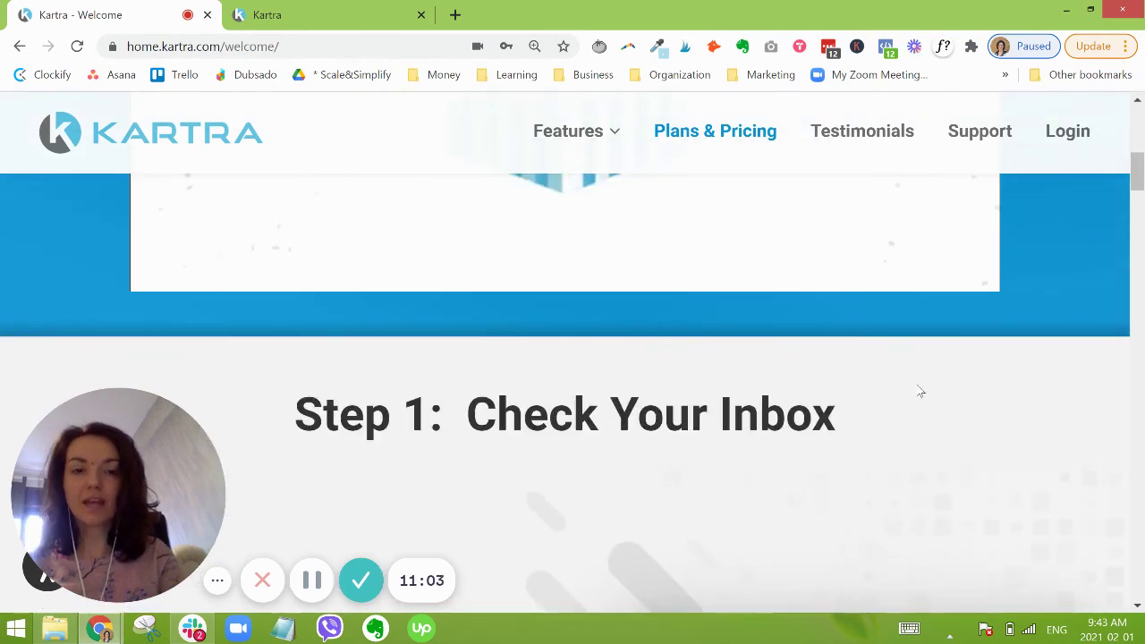